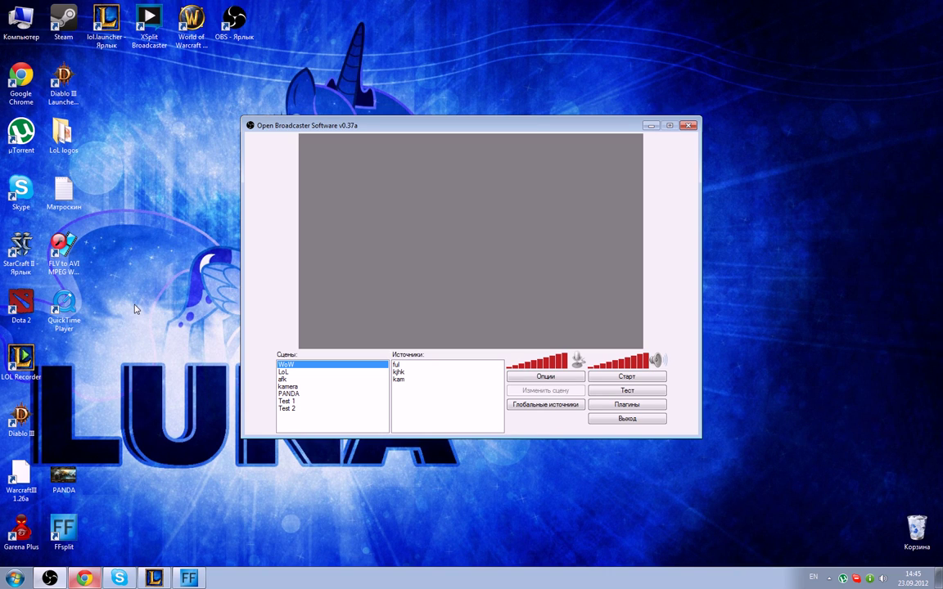
# Change the interface language to English in the options, apply it, and restart Open Broadcaster Software.
pyautogui.click(541, 377)
pyautogui.click(532, 166)
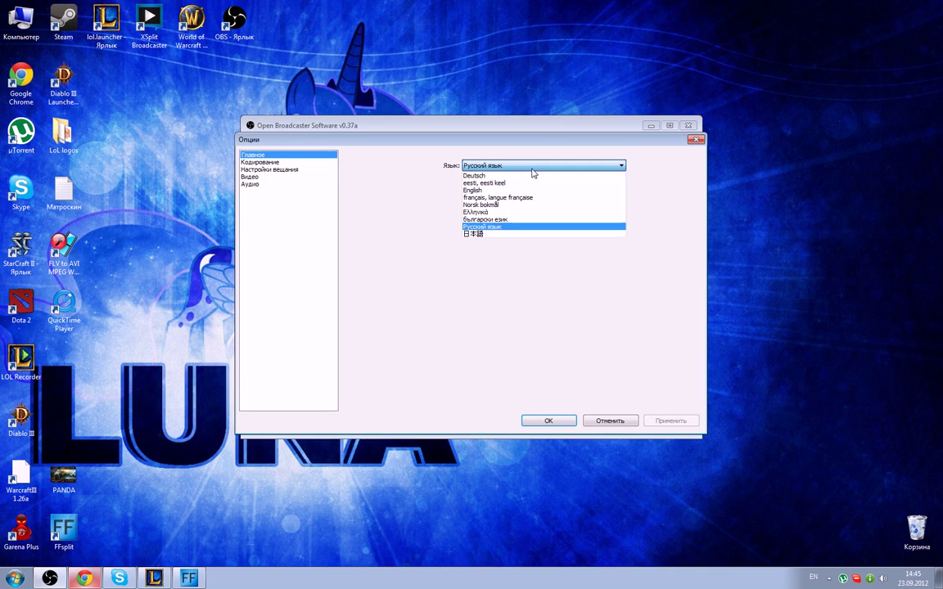
pyautogui.click(481, 226)
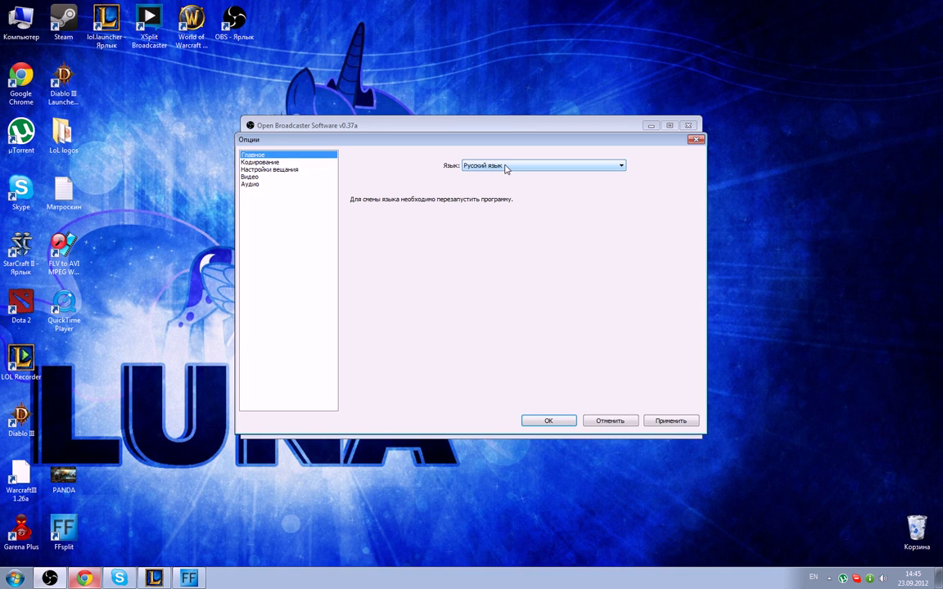
pyautogui.click(505, 167)
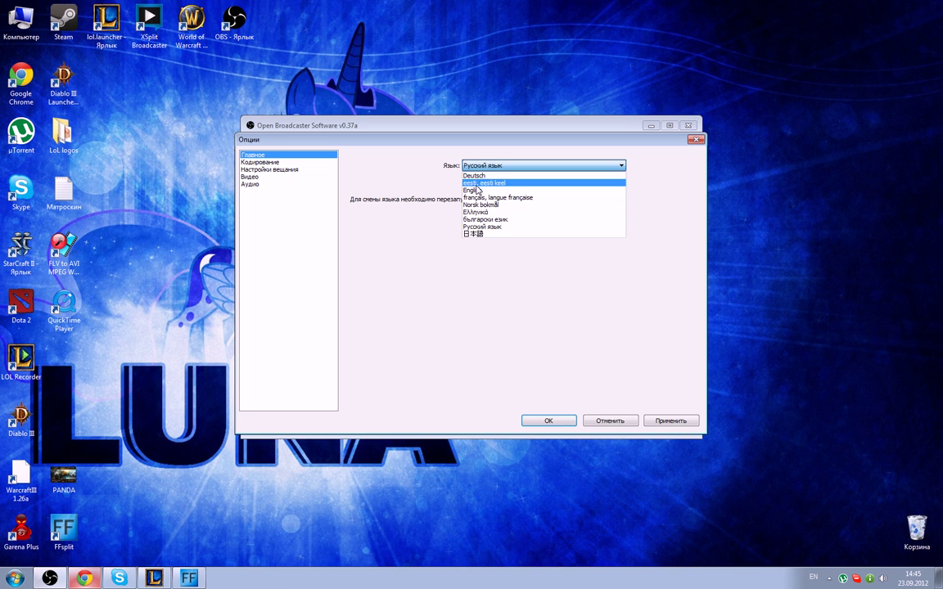
pyautogui.click(473, 189)
pyautogui.click(687, 421)
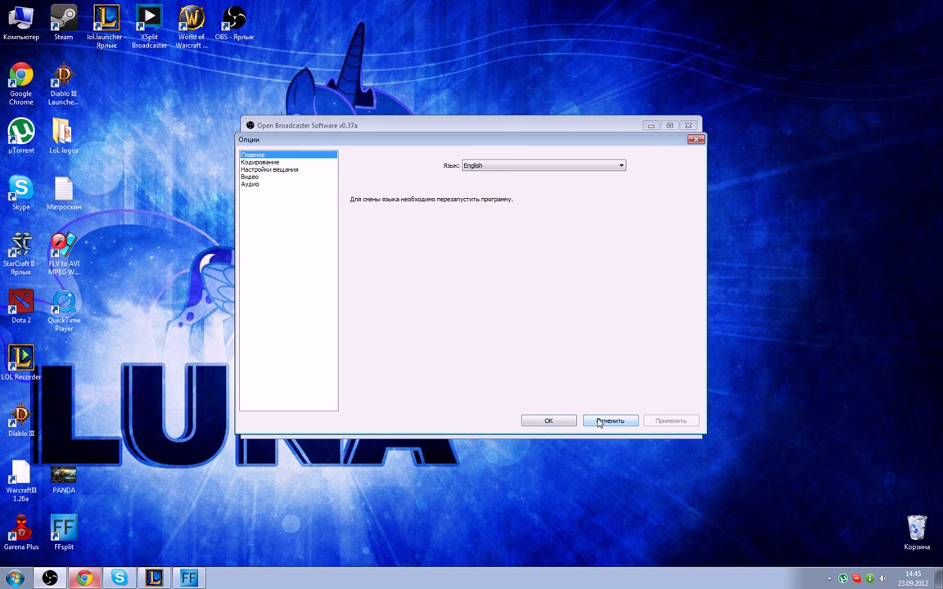
pyautogui.click(610, 420)
pyautogui.click(688, 125)
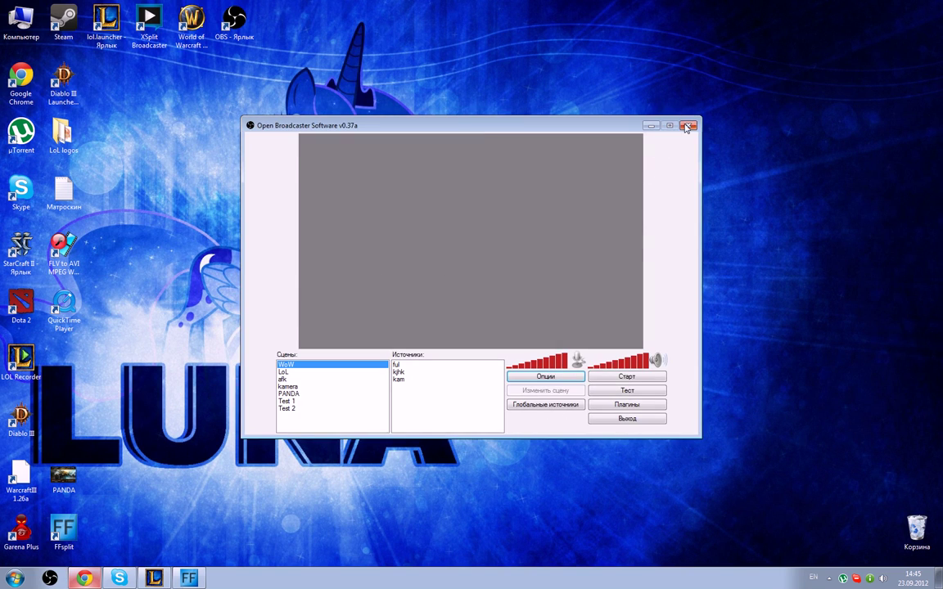
pyautogui.click(50, 578)
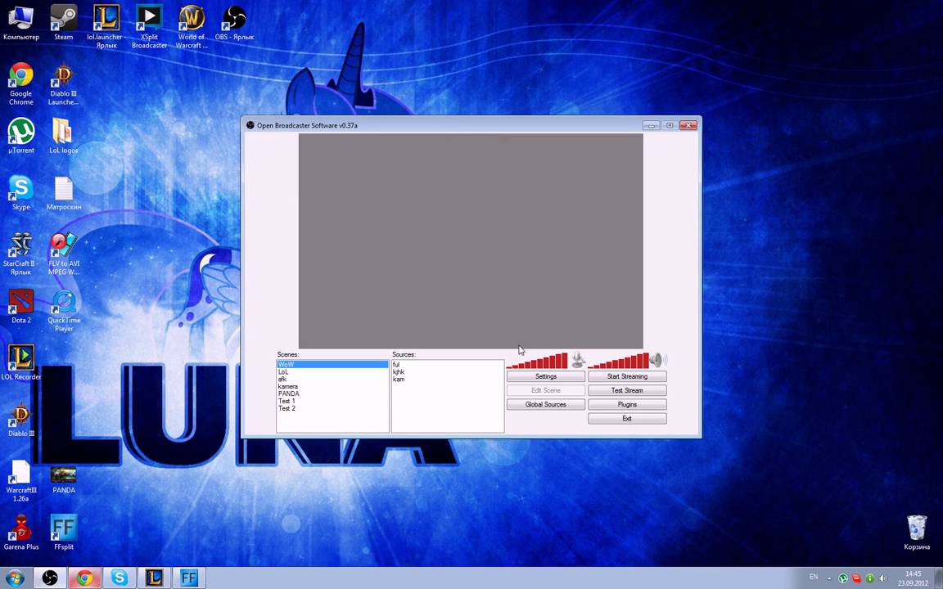
# Set the interface language back to Русский язык and restart the program.
pyautogui.click(545, 377)
pyautogui.click(495, 166)
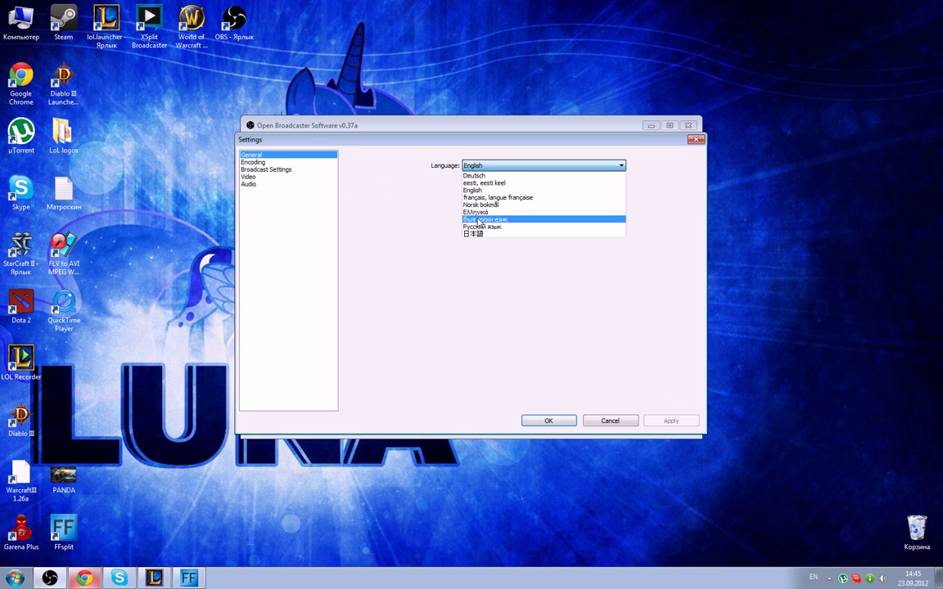
pyautogui.click(490, 225)
pyautogui.click(548, 421)
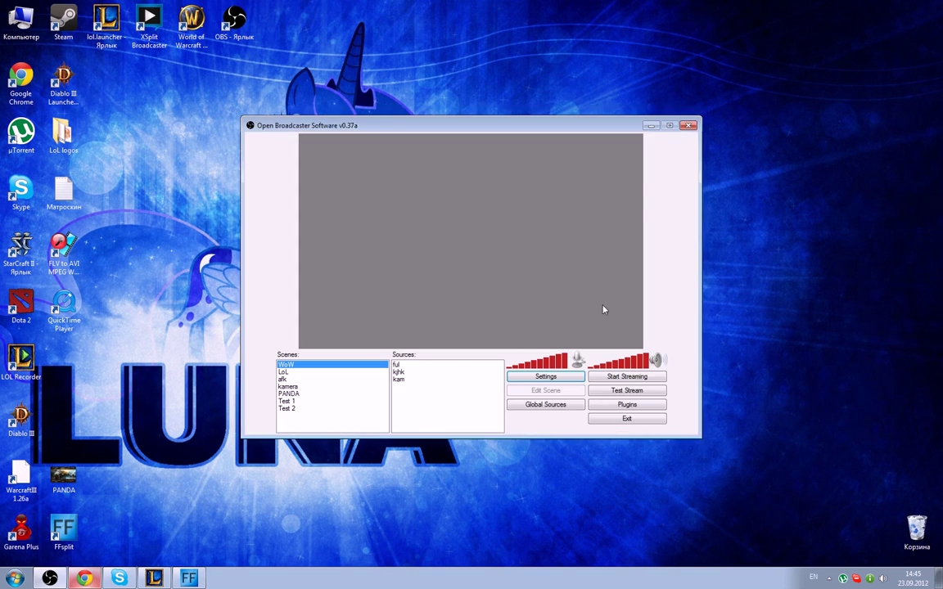
pyautogui.click(688, 125)
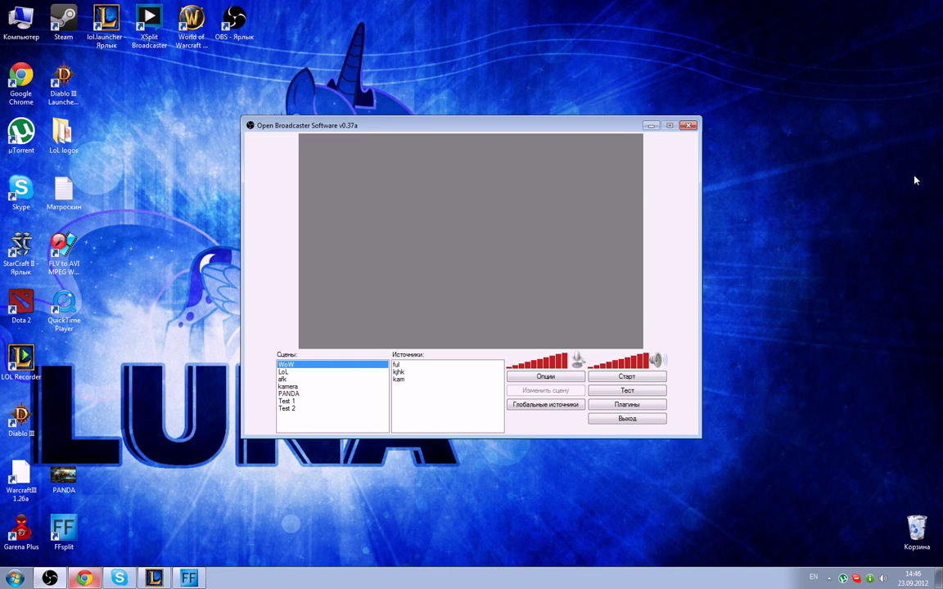
# Open the video and audio encoding settings in the options.
pyautogui.click(545, 377)
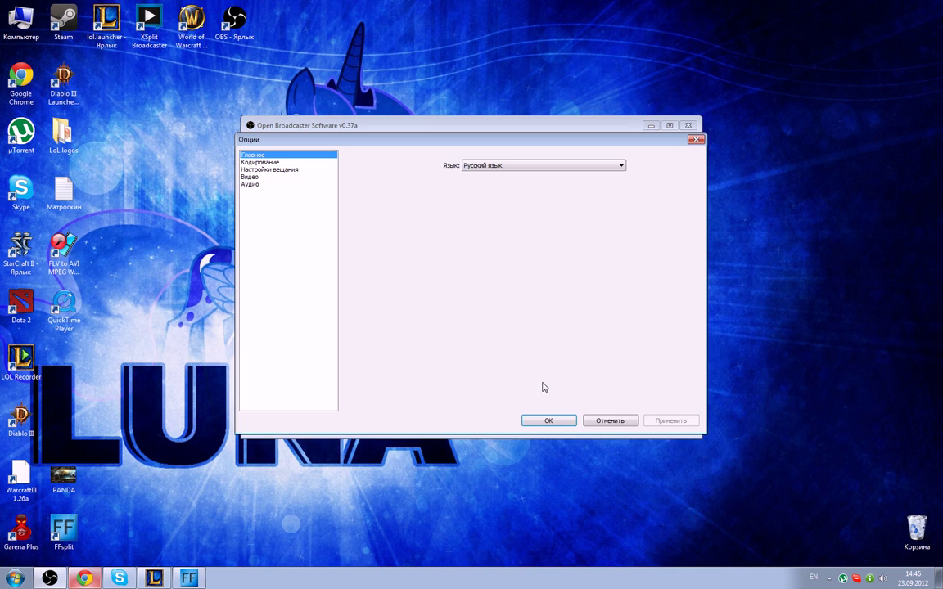
pyautogui.click(260, 163)
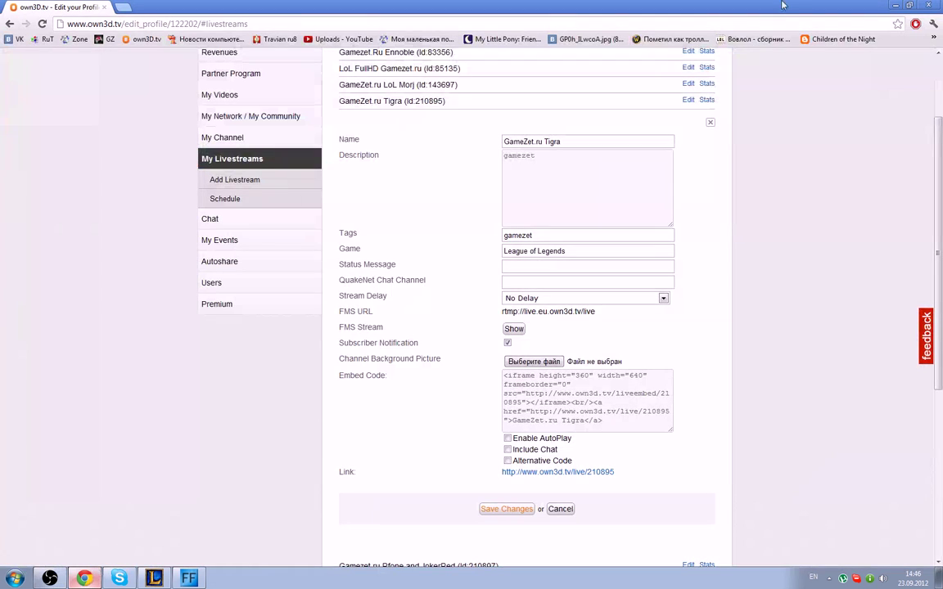
# In Chrome, review the own3D.tv account menu and the Stream Delay choices for the GameZet.ru Tigra livestream, and return to the OBS options.
pyautogui.scroll(3, 799, 148)
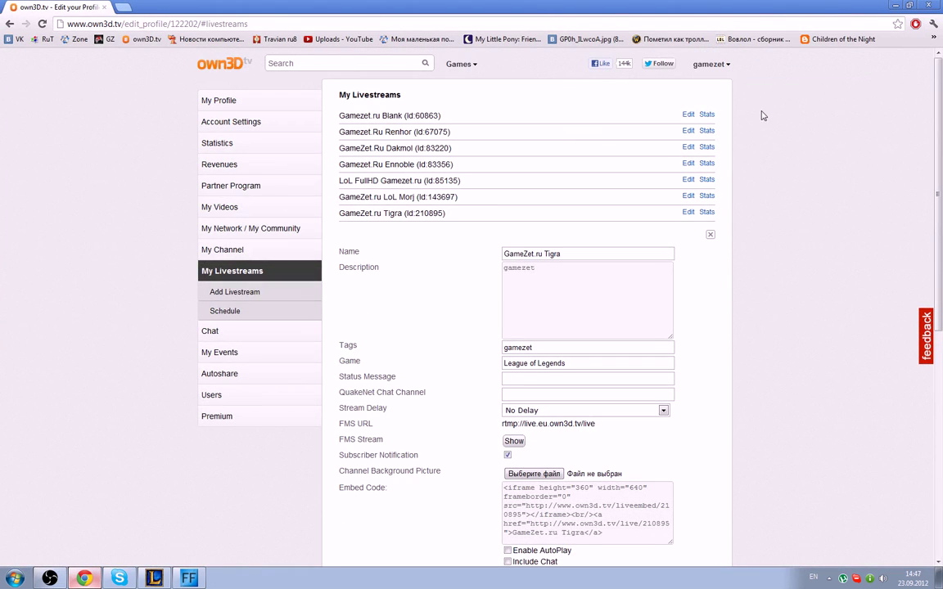
pyautogui.click(709, 65)
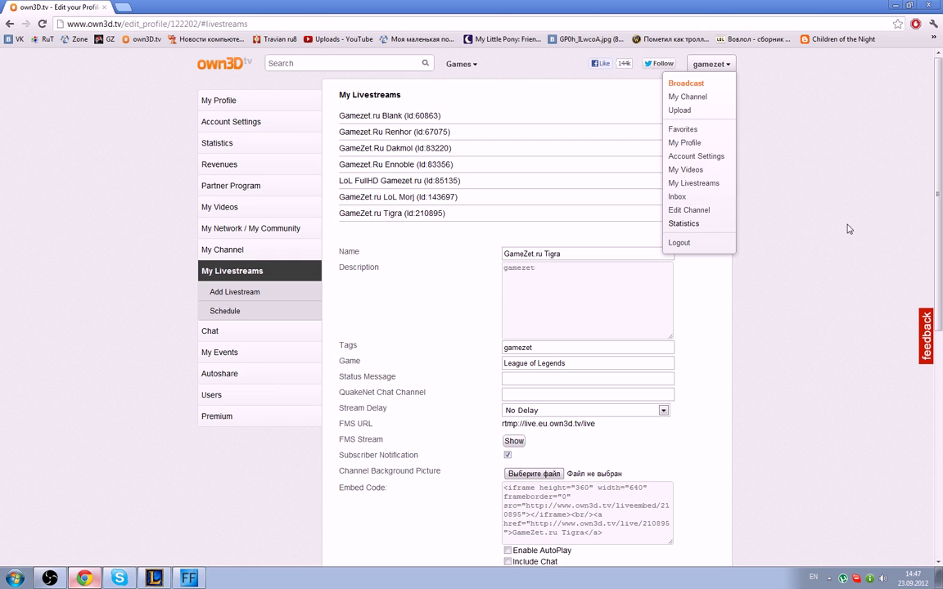
pyautogui.click(688, 212)
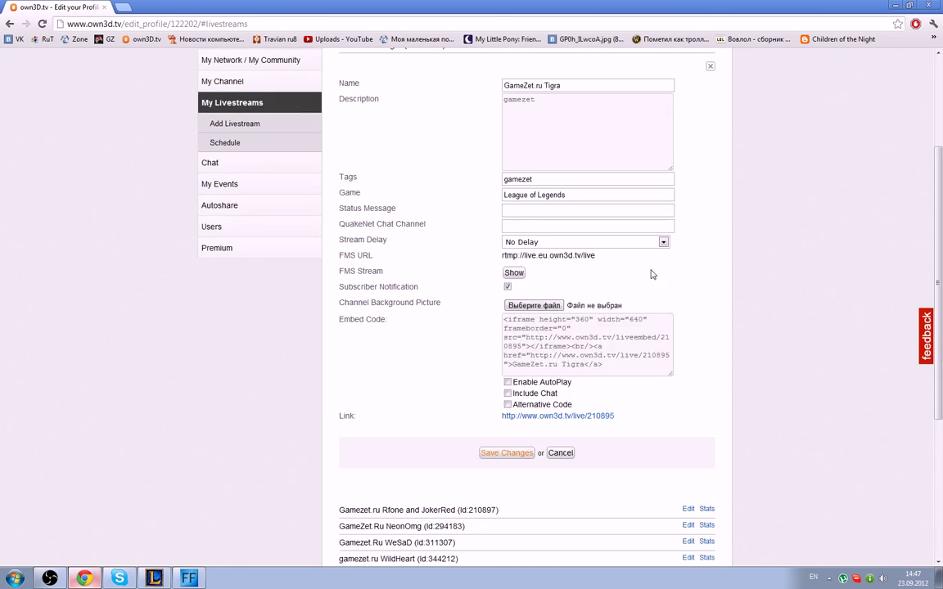
pyautogui.click(559, 243)
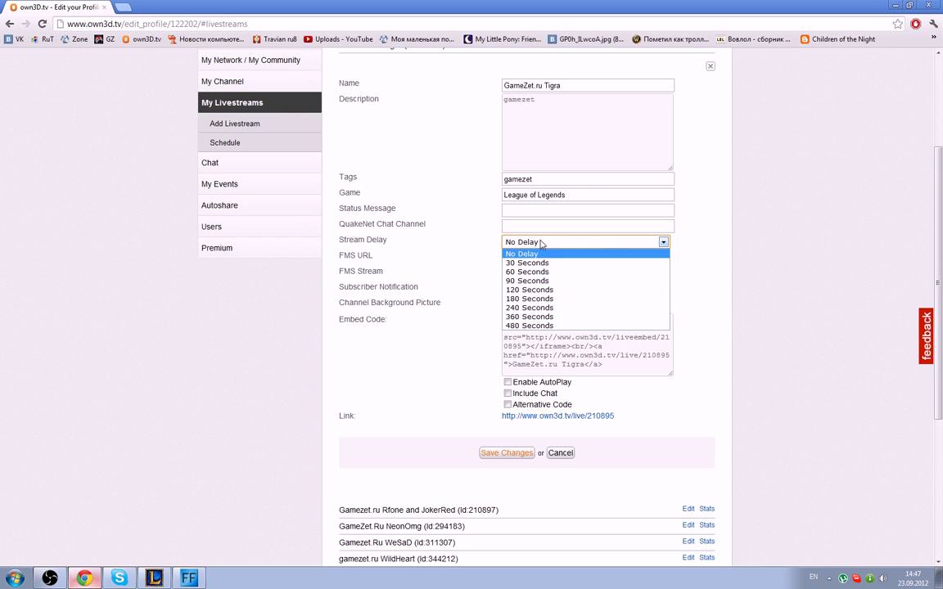
pyautogui.click(543, 248)
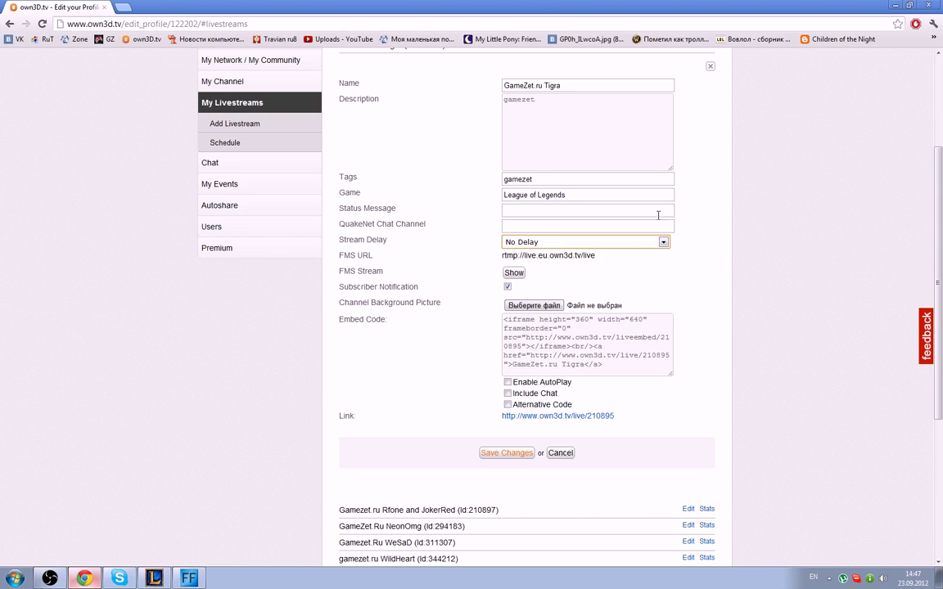
pyautogui.click(895, 6)
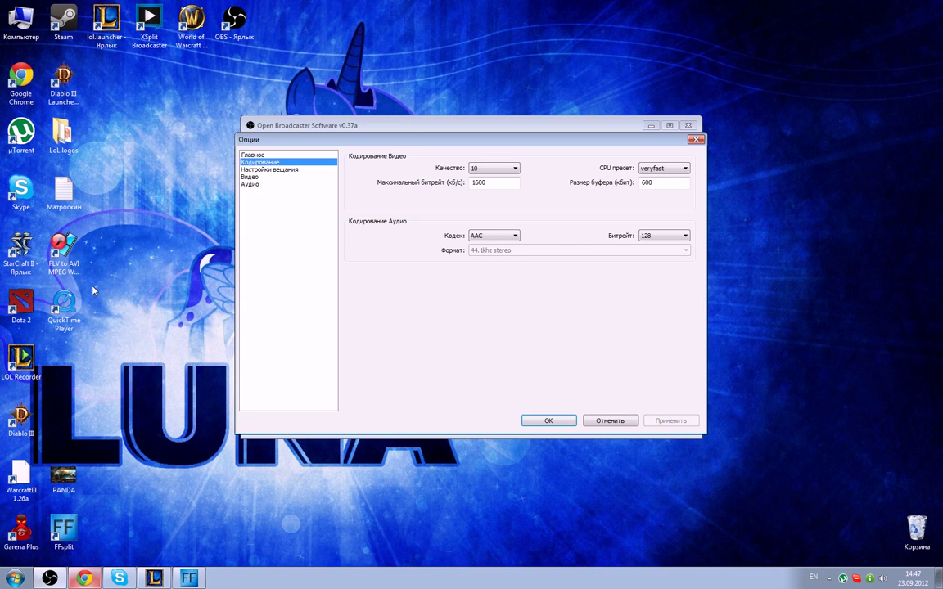
# Choose Own3D as the streaming service in the broadcast settings and check the livestream's edit page on own3D.tv.
pyautogui.click(263, 170)
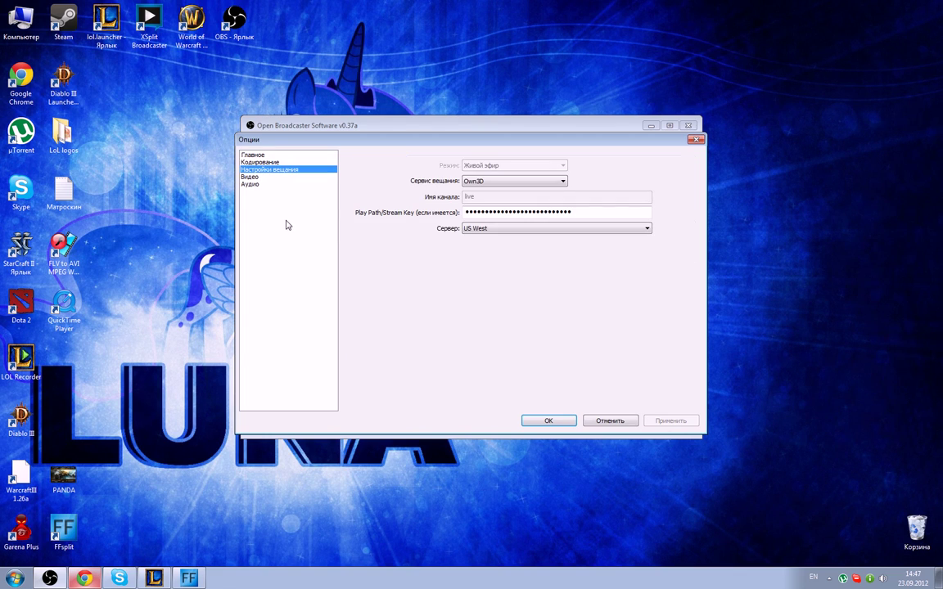
pyautogui.click(561, 181)
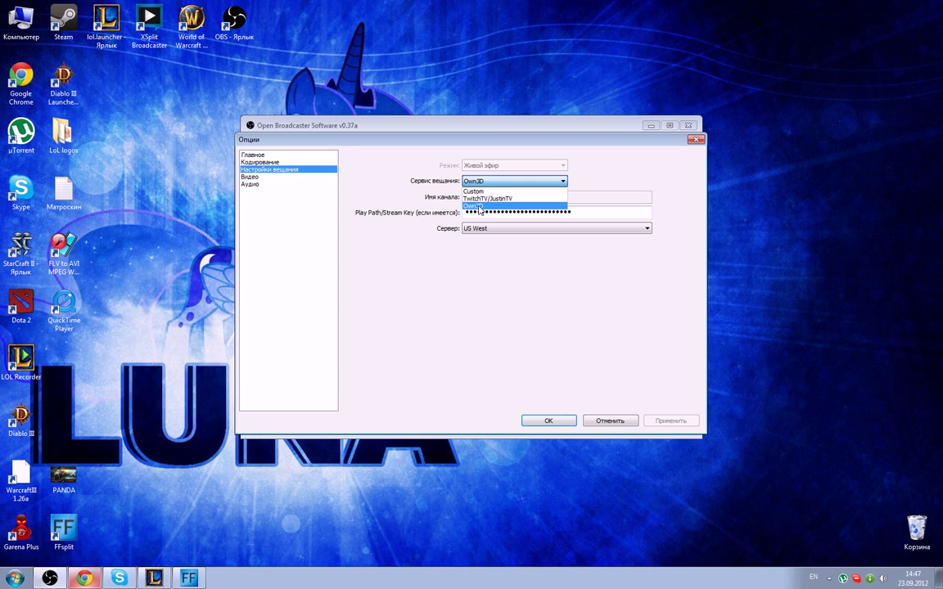
pyautogui.click(529, 206)
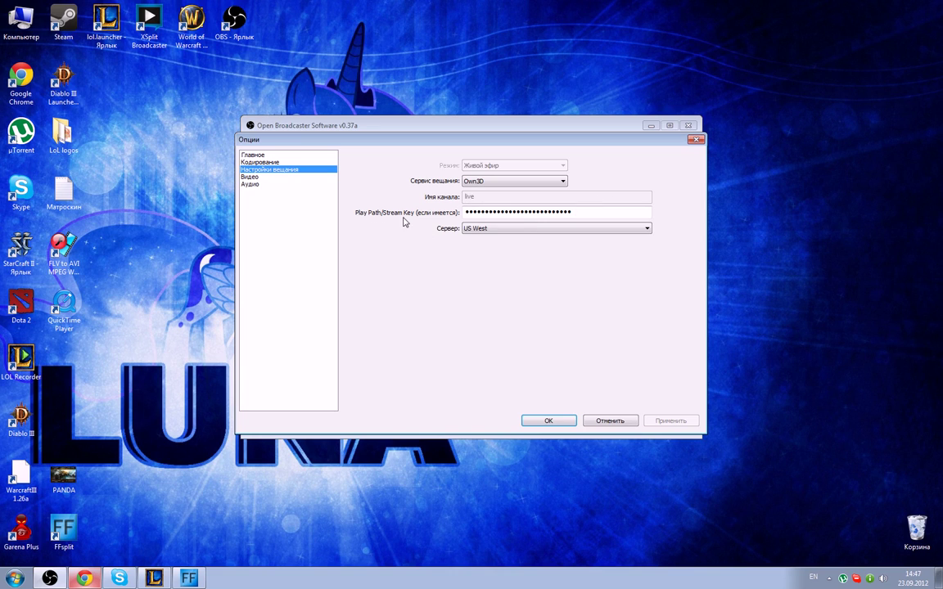
pyautogui.click(85, 578)
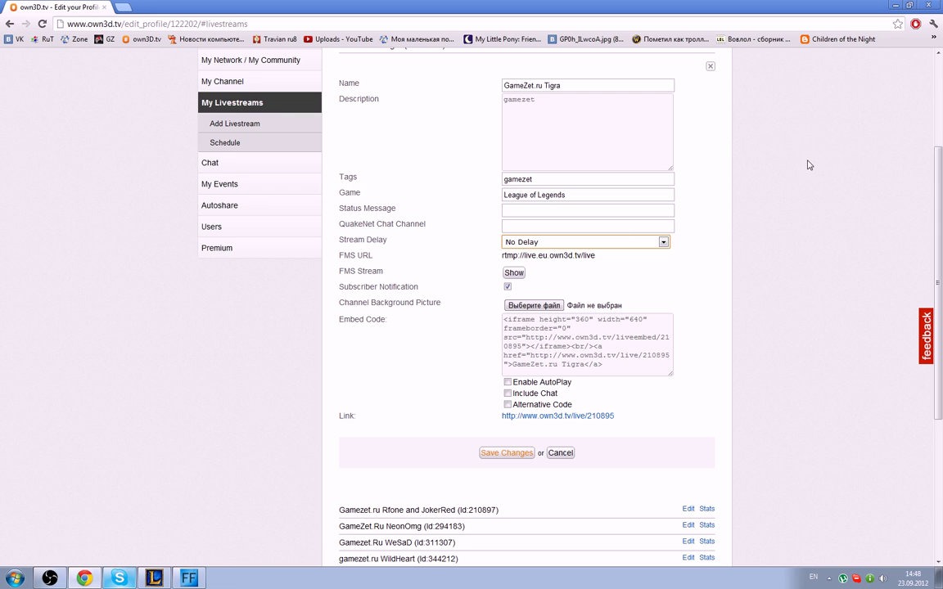
pyautogui.click(894, 4)
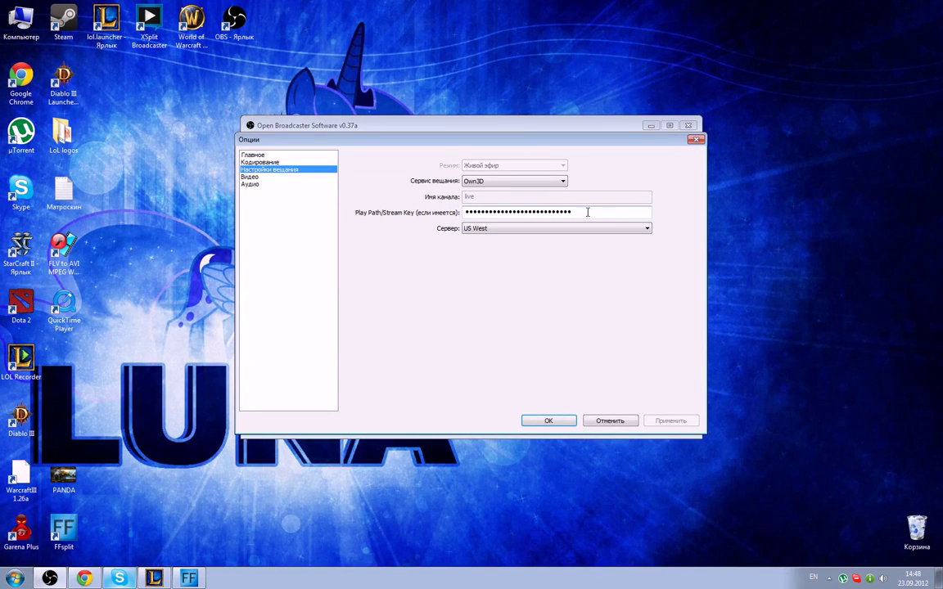
# Select US West as the broadcast server and leave for the video settings without saving the change.
pyautogui.click(478, 229)
pyautogui.click(478, 230)
pyautogui.click(480, 232)
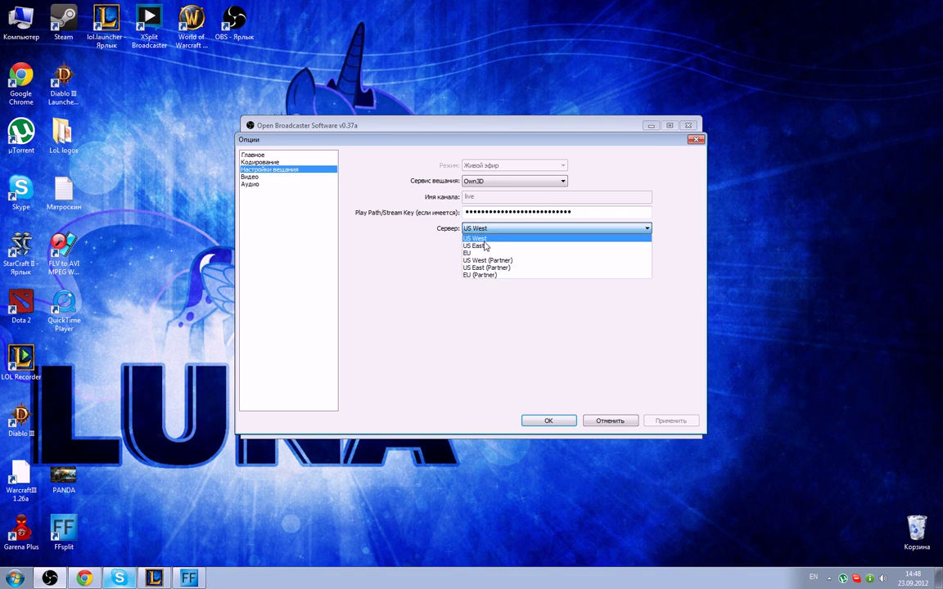
pyautogui.click(484, 241)
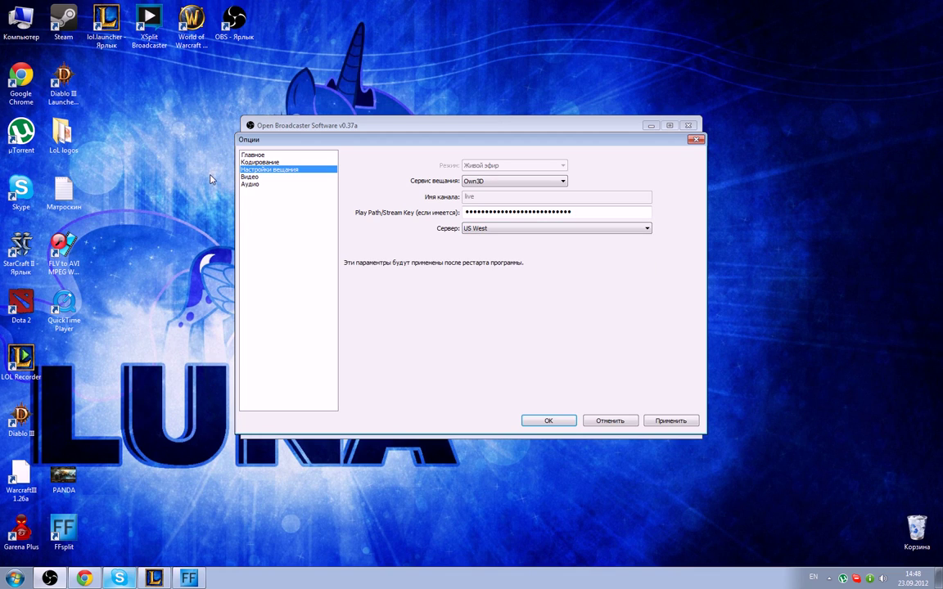
pyautogui.click(249, 177)
pyautogui.click(484, 323)
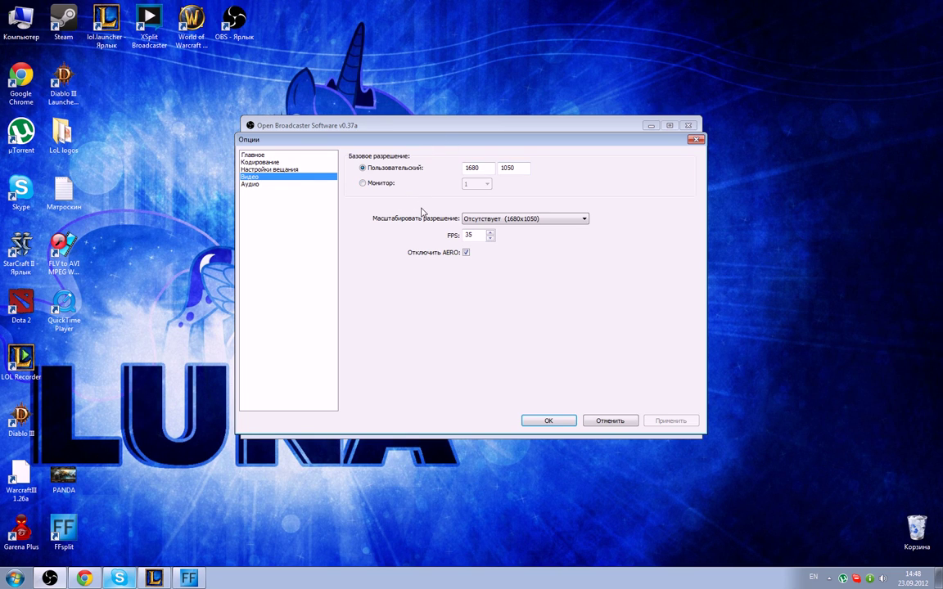
# Try monitor 1 as the source of the base resolution and return to the custom resolution.
pyautogui.click(364, 184)
pyautogui.click(364, 168)
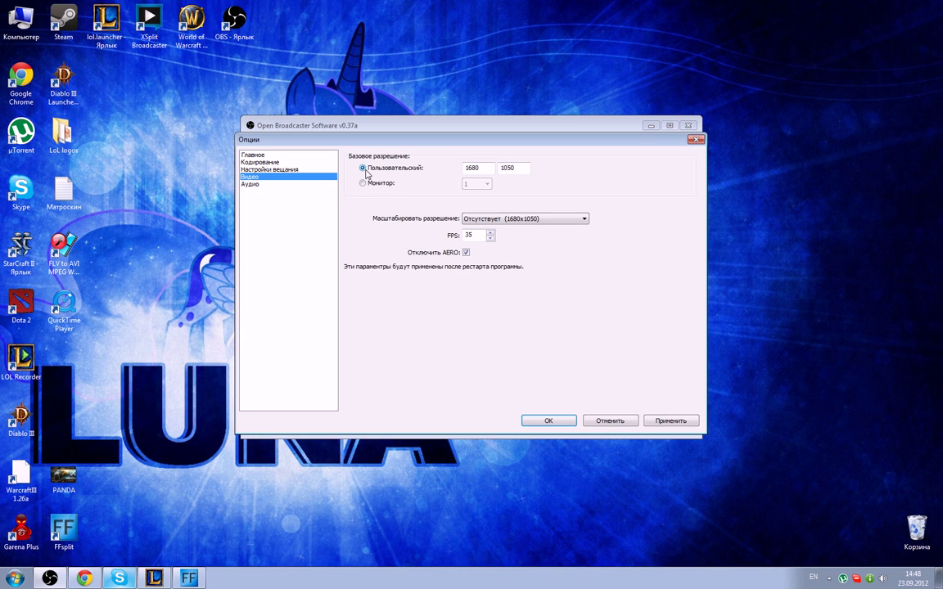
pyautogui.doubleClick(481, 168)
pyautogui.doubleClick(525, 173)
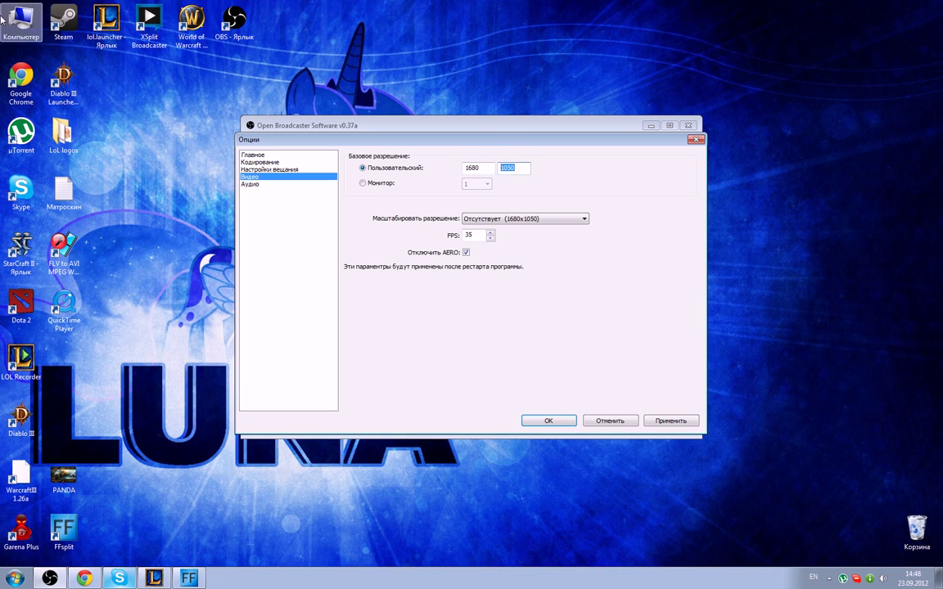
pyautogui.click(363, 183)
pyautogui.click(483, 183)
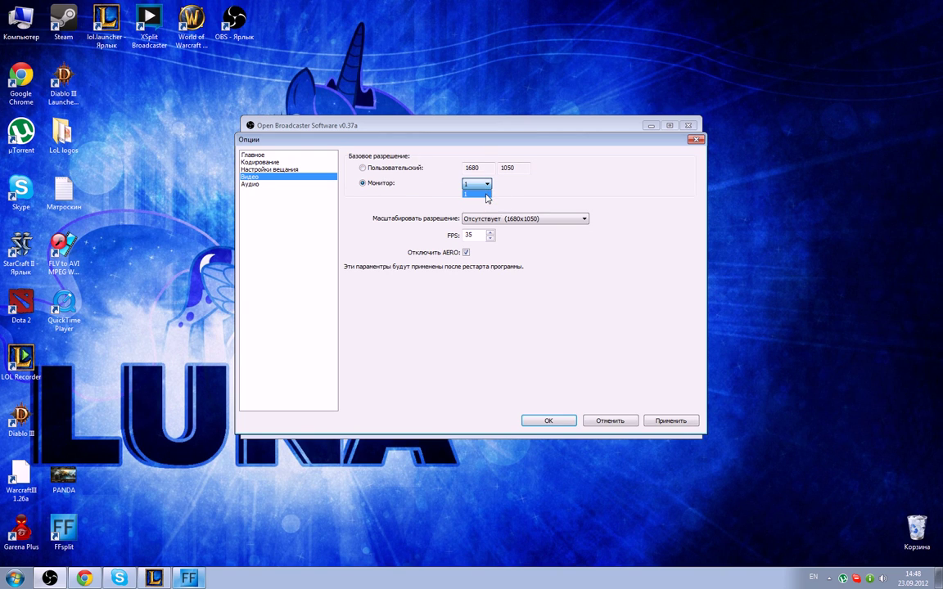
pyautogui.click(478, 185)
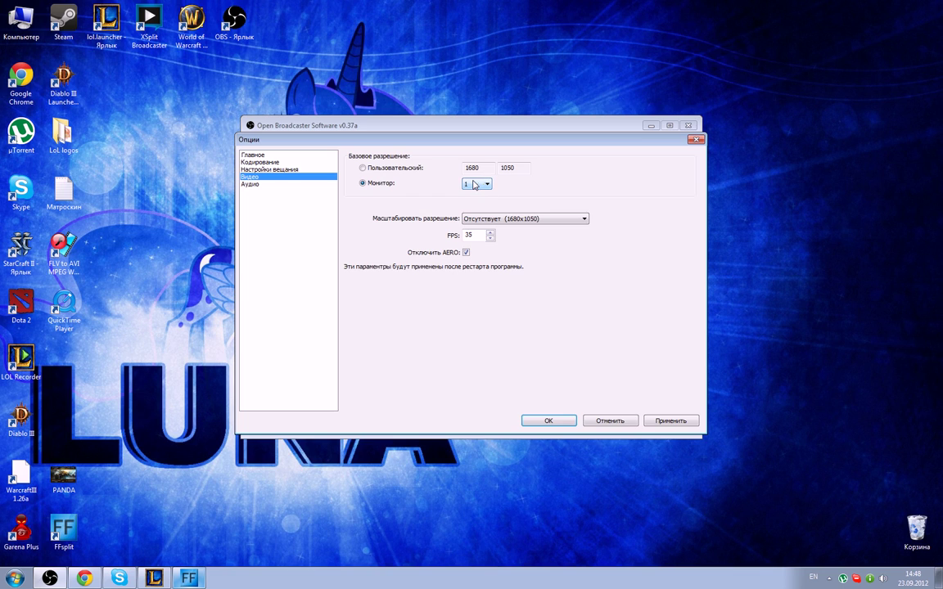
pyautogui.doubleClick(476, 167)
pyautogui.click(373, 168)
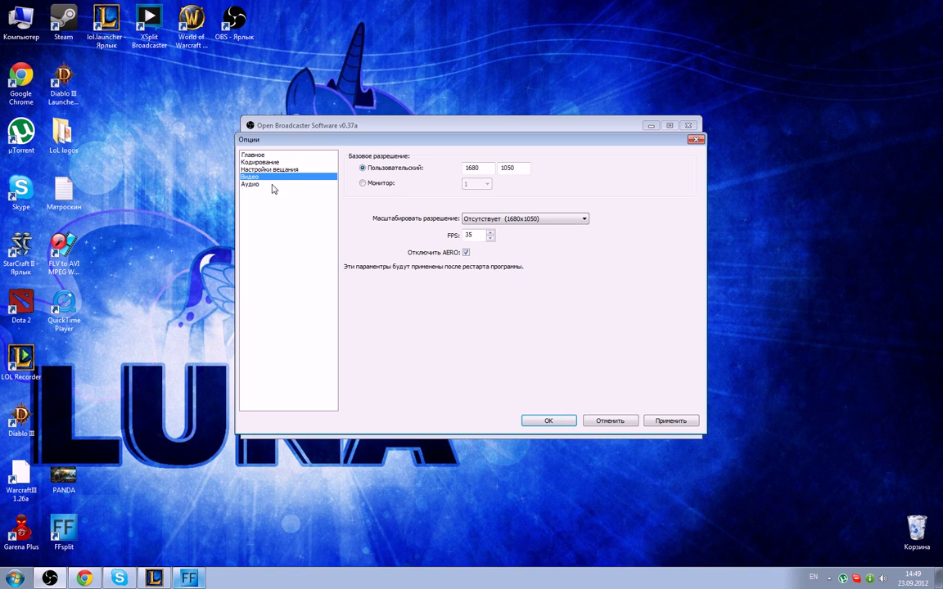
# Discard the video changes, set the audio microphone to Микрофон (SteelSeries Diablo III Headset), and apply and close the options.
pyautogui.click(273, 185)
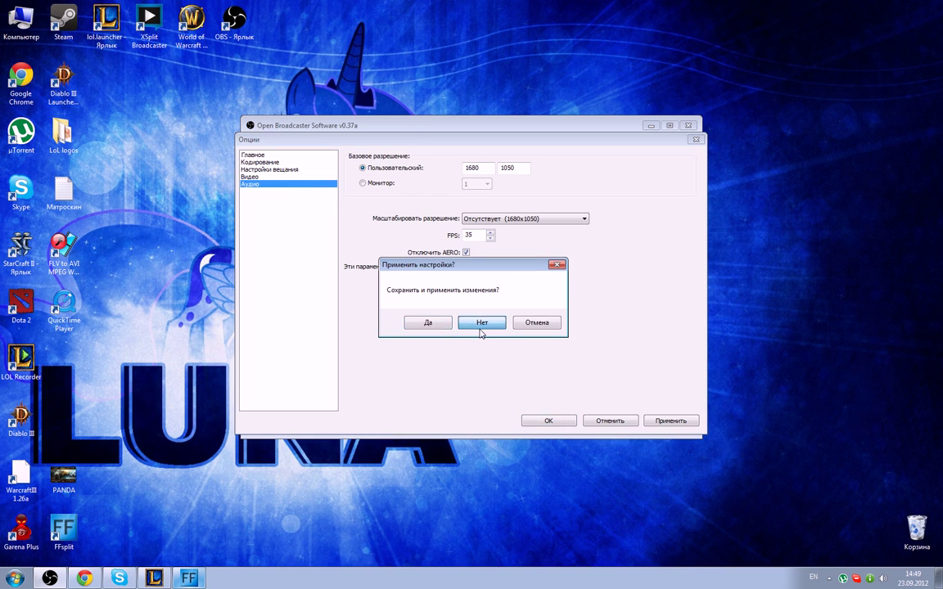
pyautogui.click(478, 326)
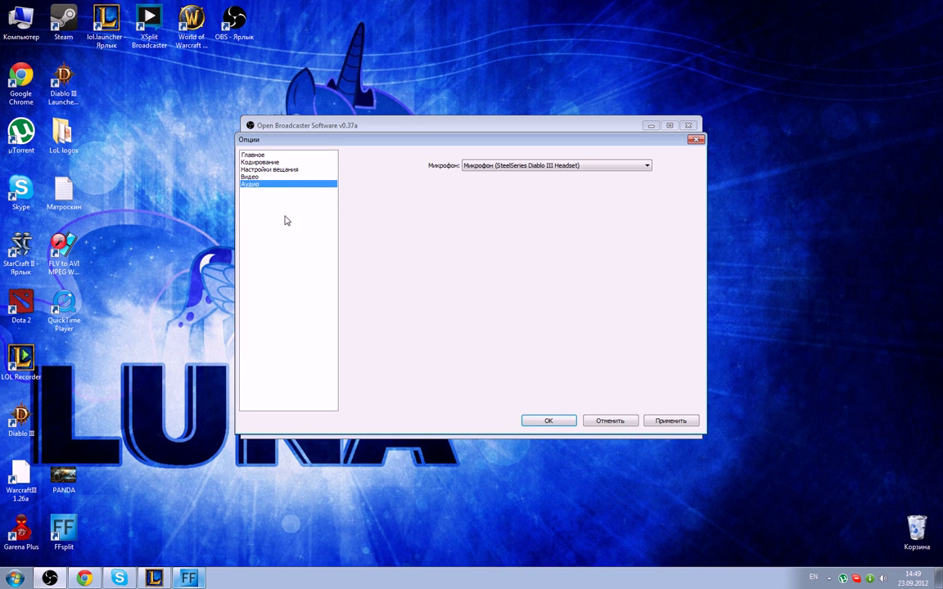
pyautogui.click(518, 166)
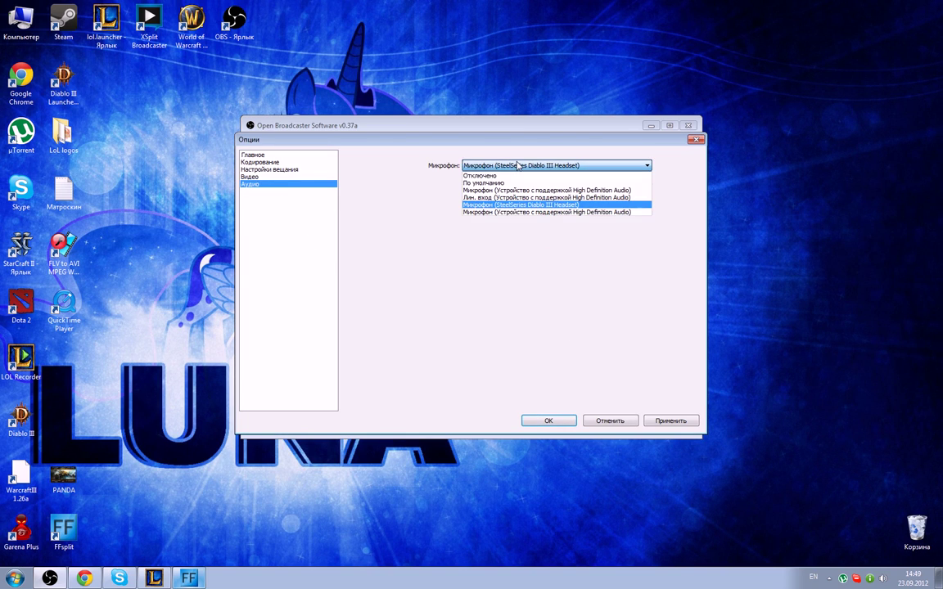
pyautogui.click(502, 206)
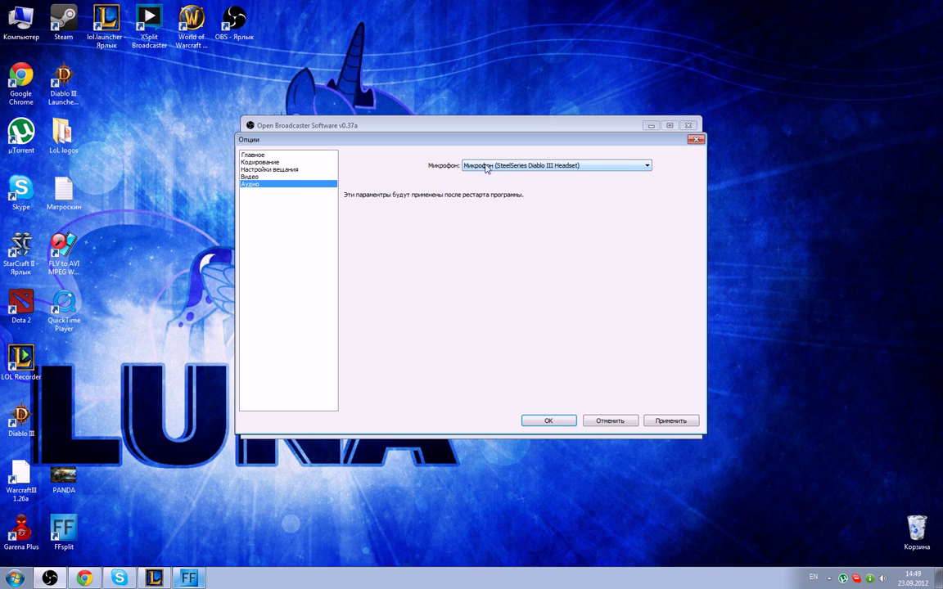
pyautogui.click(540, 167)
pyautogui.click(503, 208)
pyautogui.click(670, 420)
pyautogui.click(548, 421)
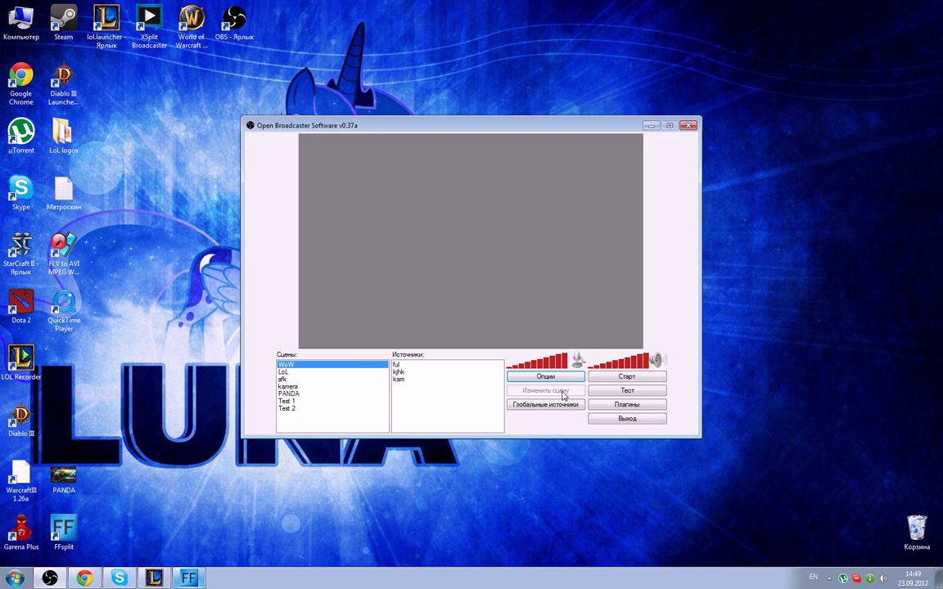
# Add a new scene named 123.
pyautogui.rightClick(298, 417)
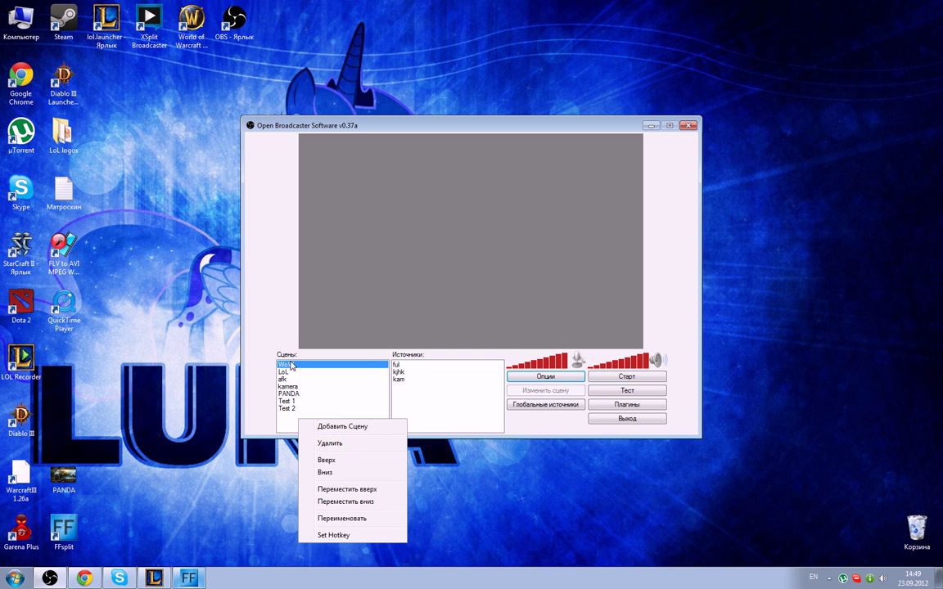
pyautogui.click(340, 429)
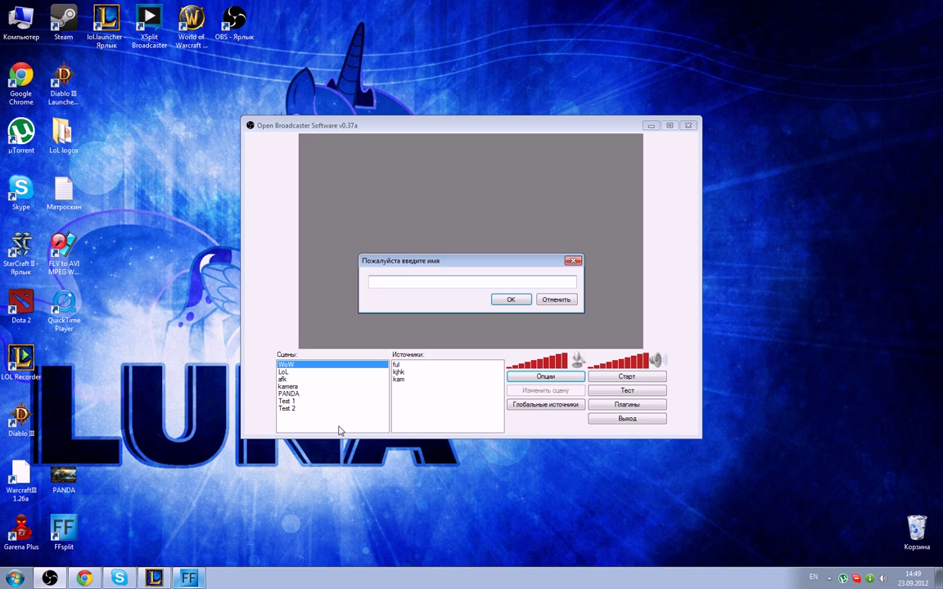
pyautogui.write('123')
pyautogui.press('Return')
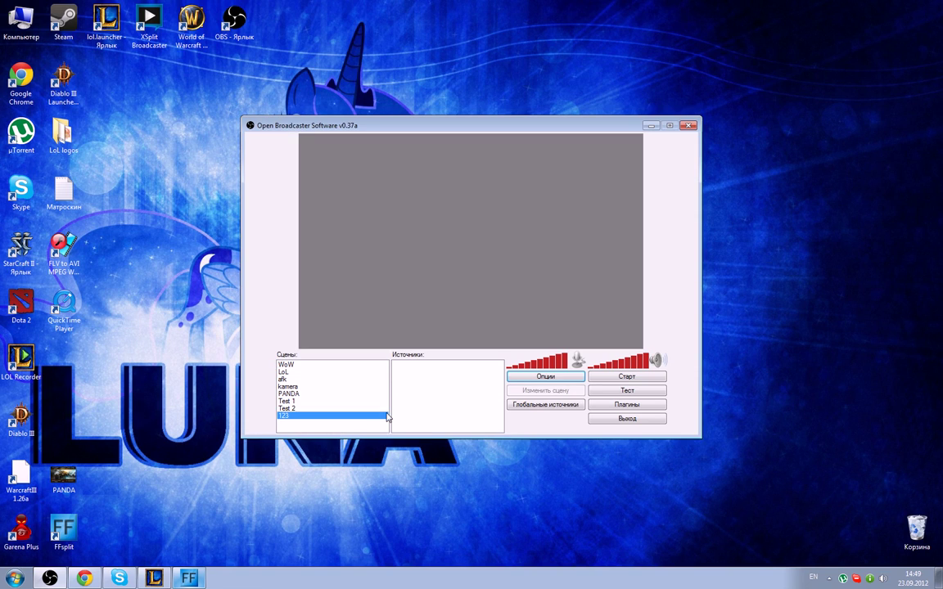
# Try to add a software capture source named 1 to scene 123, capturing all of monitor 1 with the mouse.
pyautogui.rightClick(423, 377)
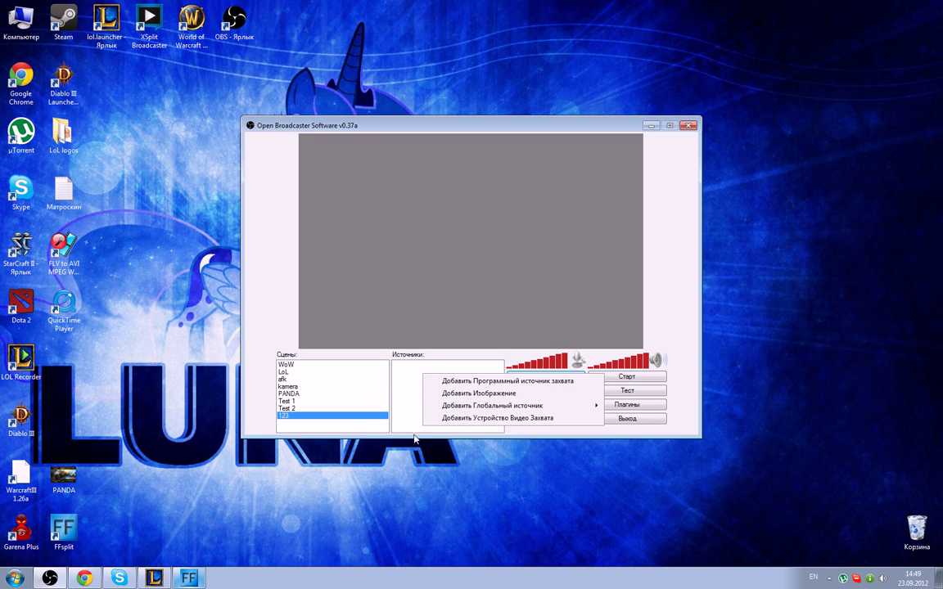
pyautogui.click(464, 382)
pyautogui.write('1')
pyautogui.press('Return')
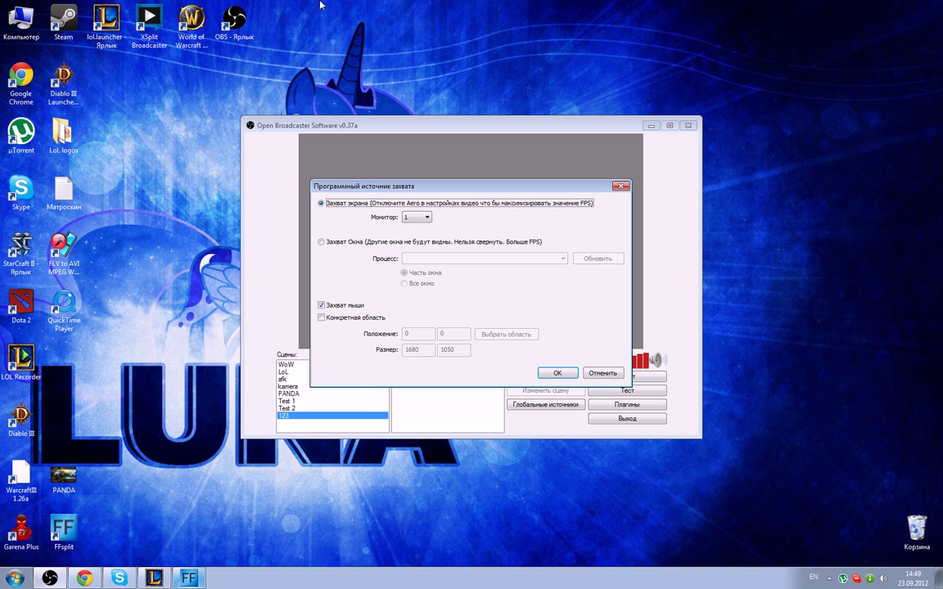
pyautogui.click(557, 373)
pyautogui.click(516, 328)
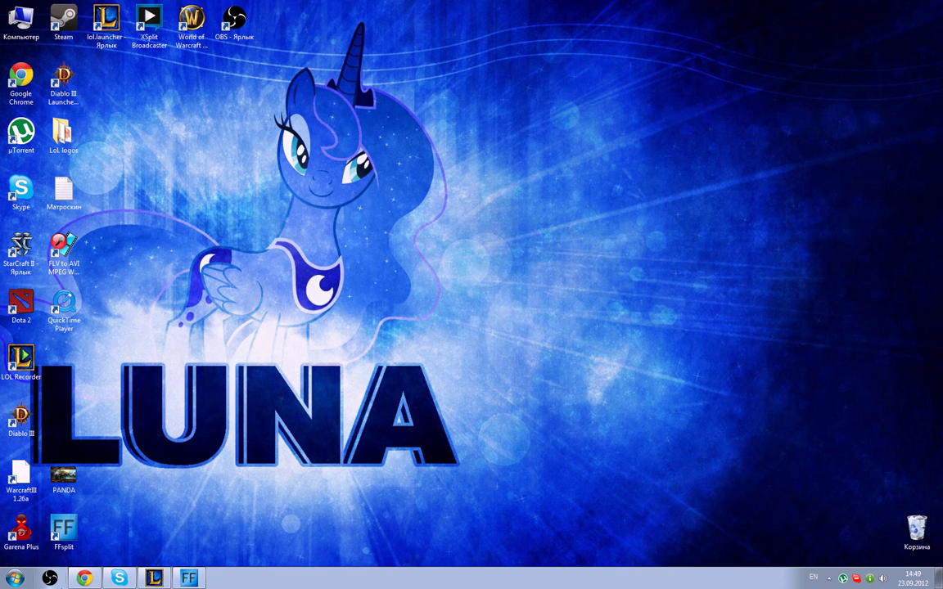
# Check the recording in FFsplit and return to Open Broadcaster Software.
pyautogui.click(194, 579)
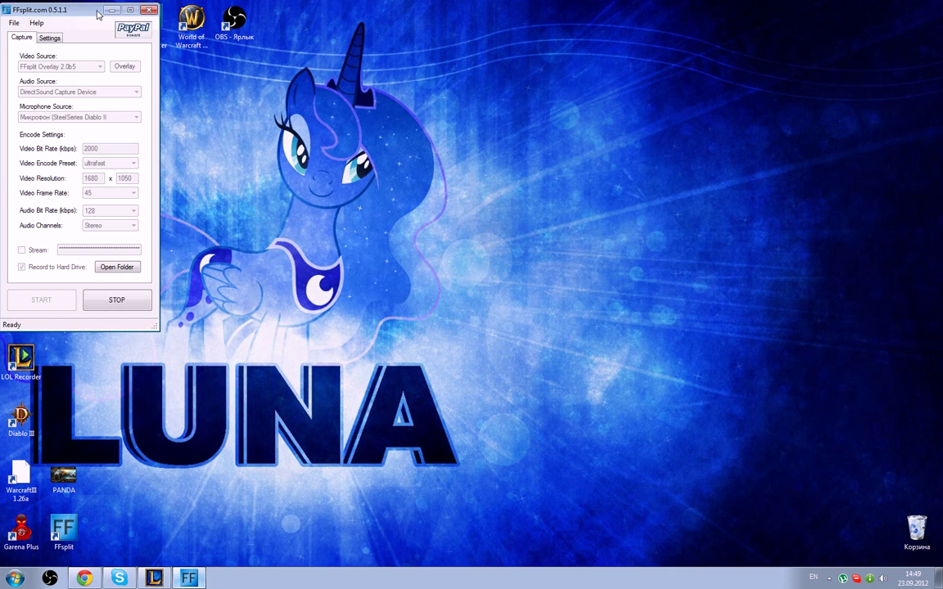
pyautogui.click(91, 11)
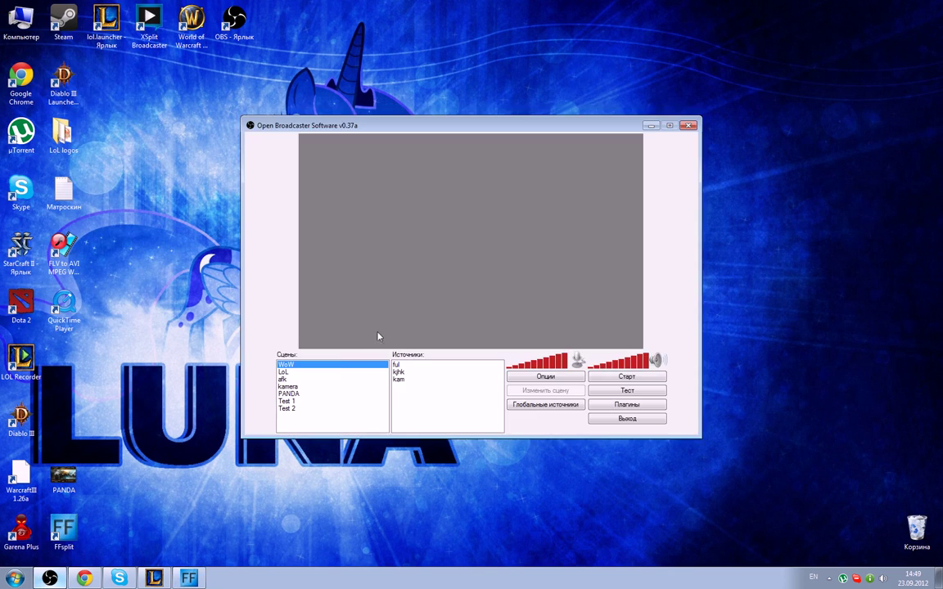
# Start a test of the Test 1 scene and select its ekran source.
pyautogui.click(287, 400)
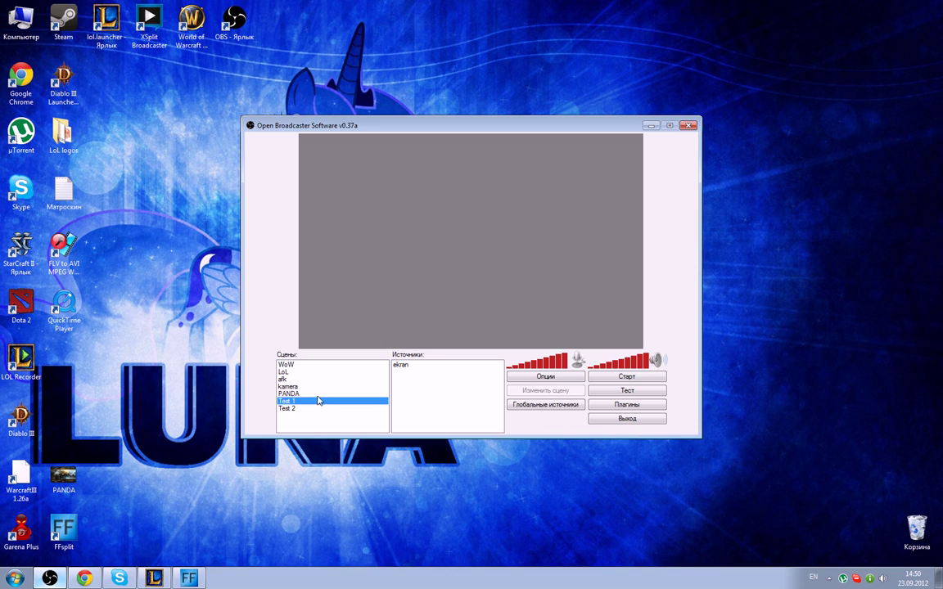
pyautogui.click(628, 391)
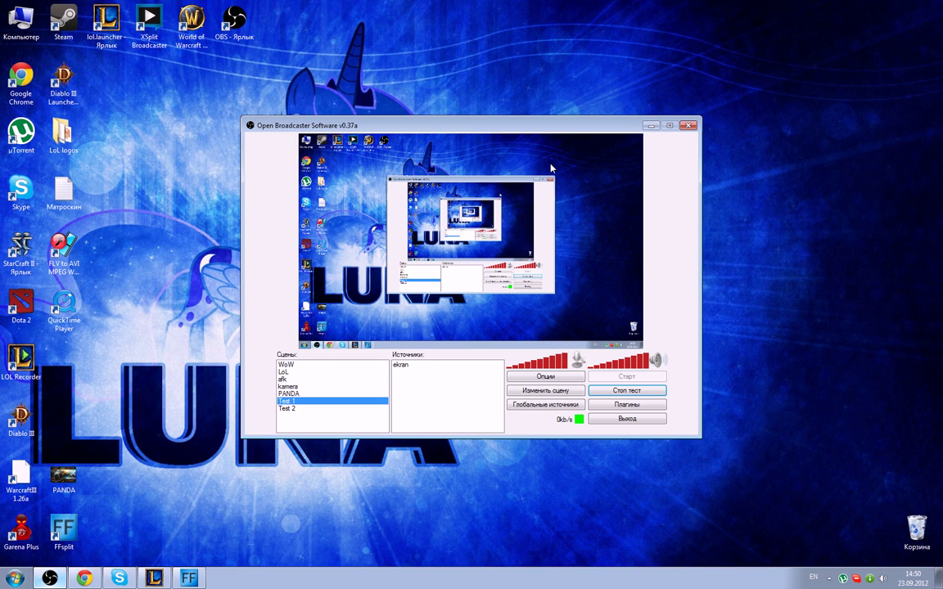
pyautogui.click(412, 365)
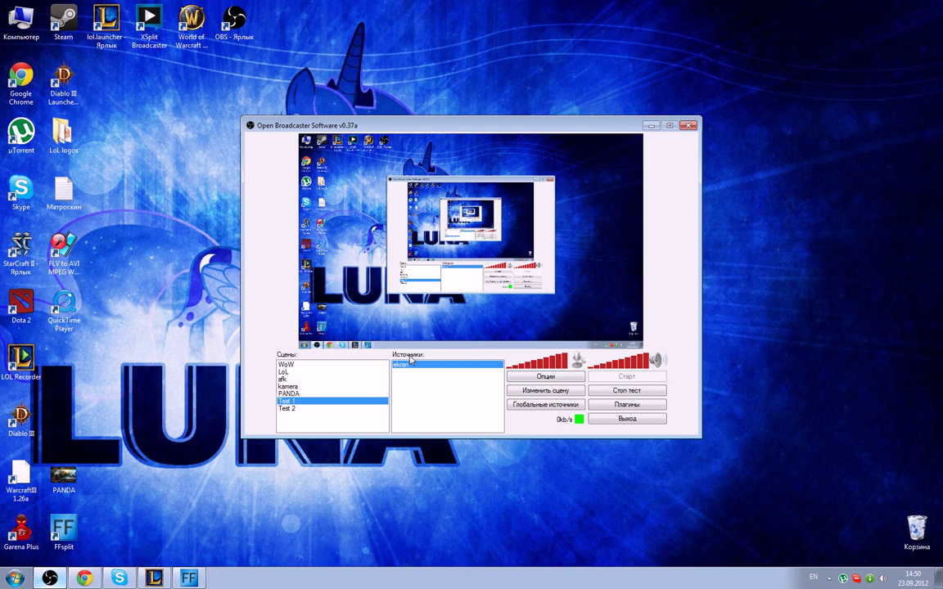
# Try to add a global video capture device named kamera, with Logitech Webcam C210 as its device.
pyautogui.click(516, 408)
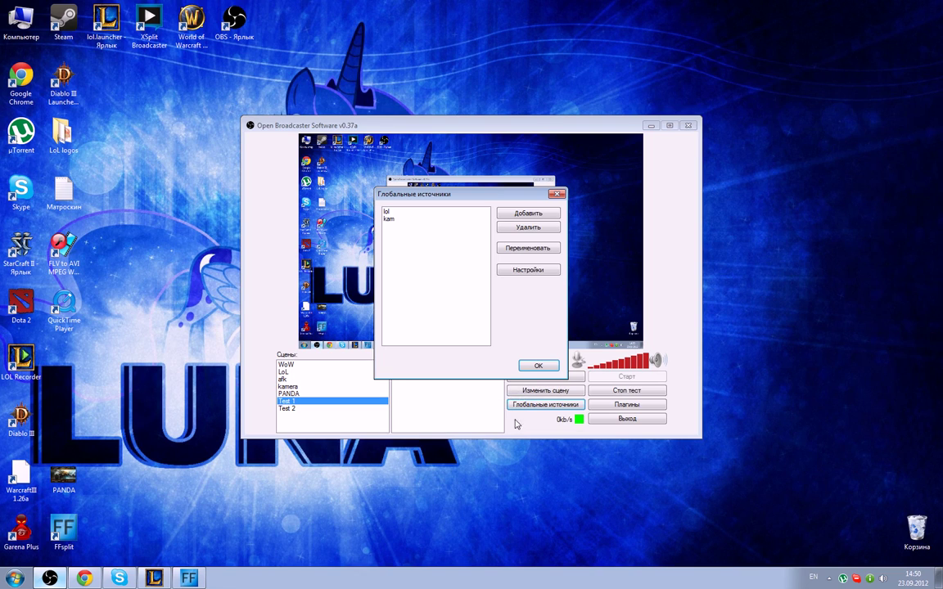
pyautogui.click(524, 213)
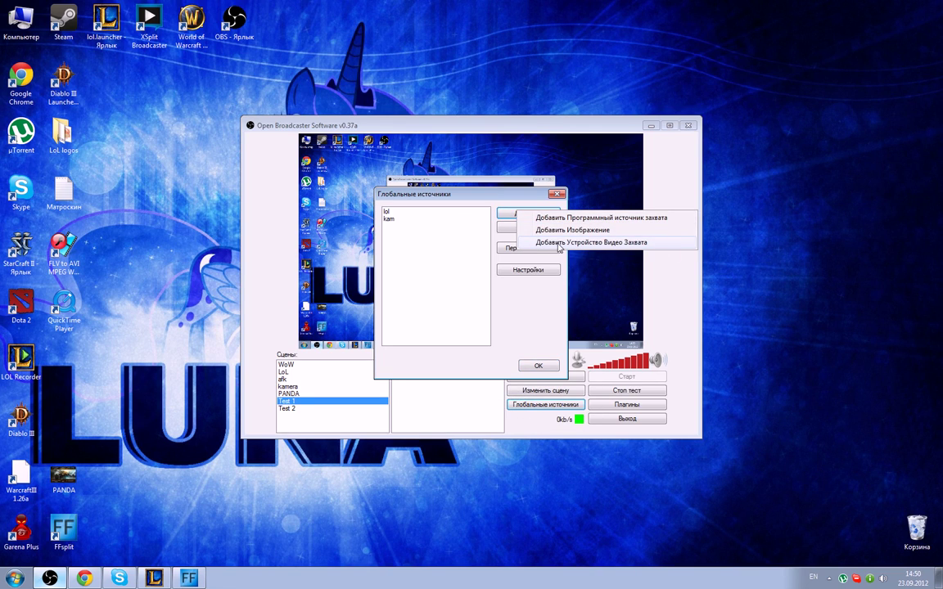
pyautogui.click(559, 244)
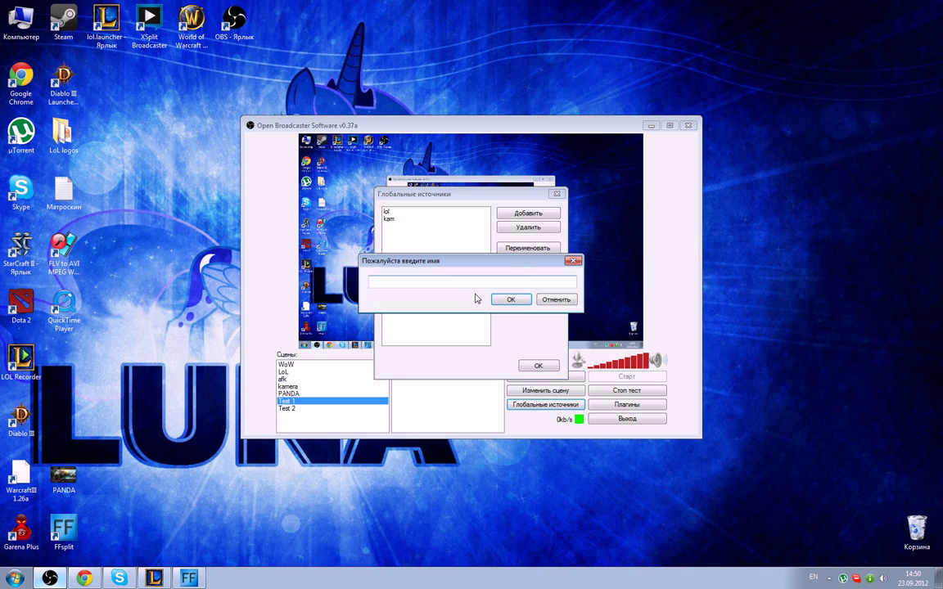
pyautogui.write('kamera')
pyautogui.press('Return')
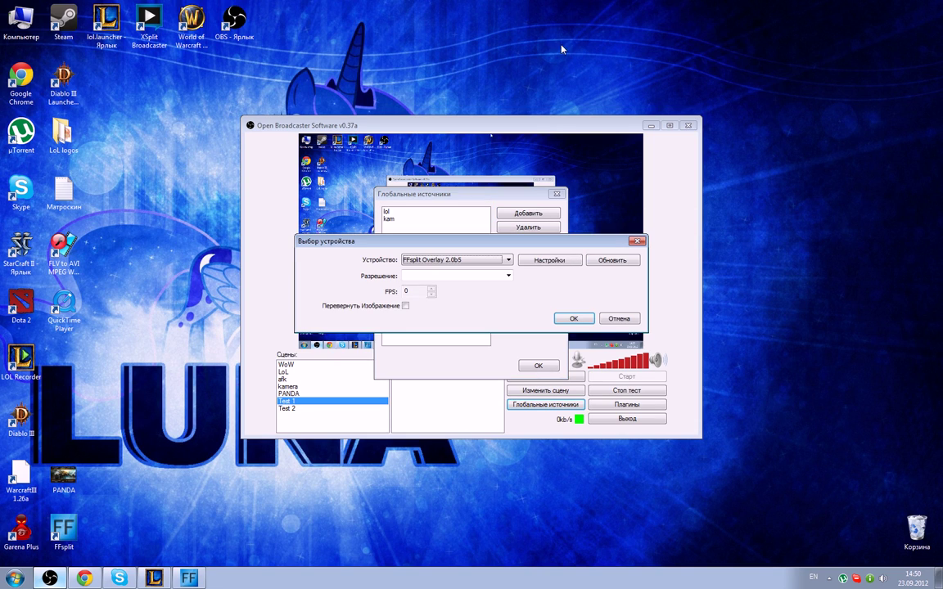
pyautogui.click(470, 260)
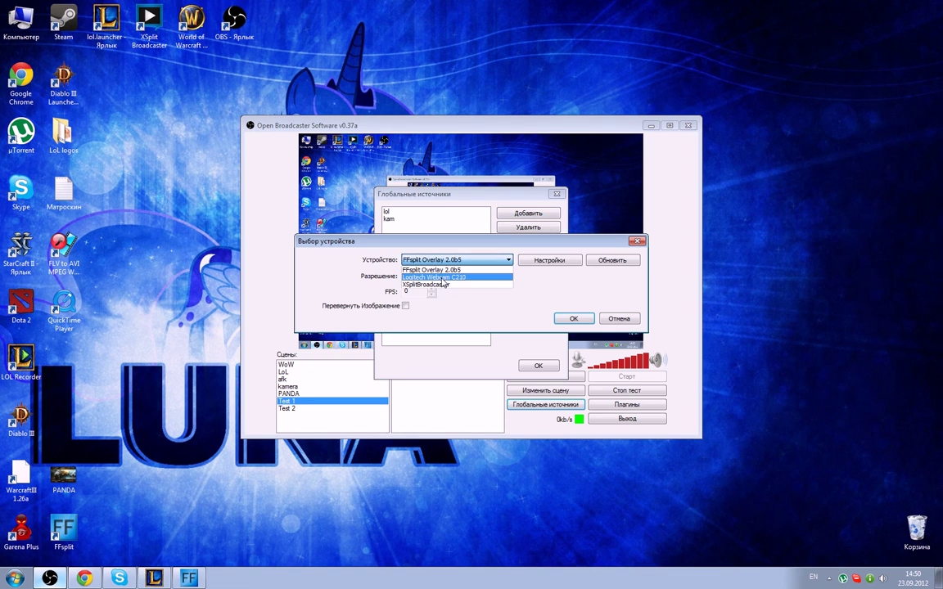
pyautogui.click(443, 278)
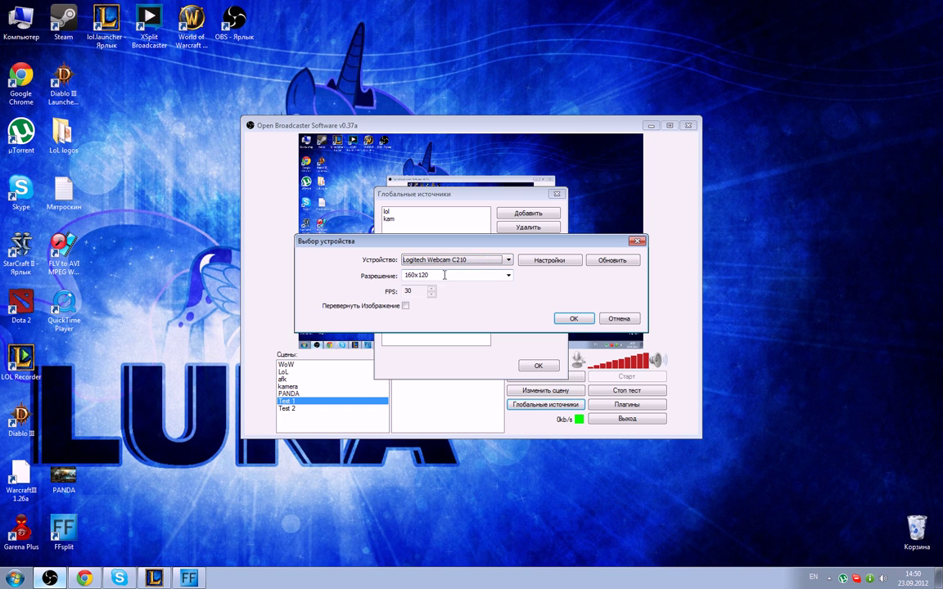
# Try a webcam resolution of 640x480, leave the device settings without adding the camera and close the global sources.
pyautogui.click(508, 275)
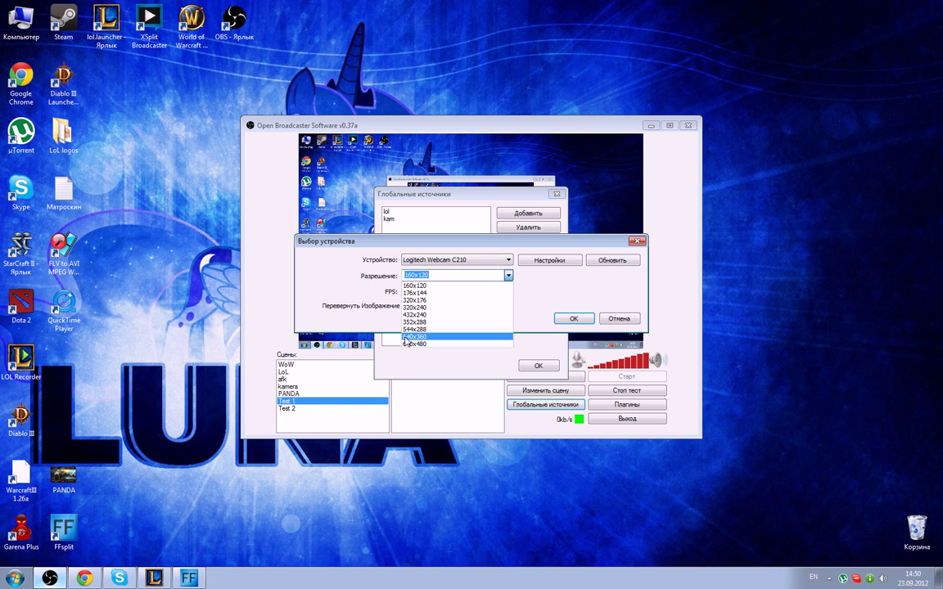
pyautogui.click(428, 339)
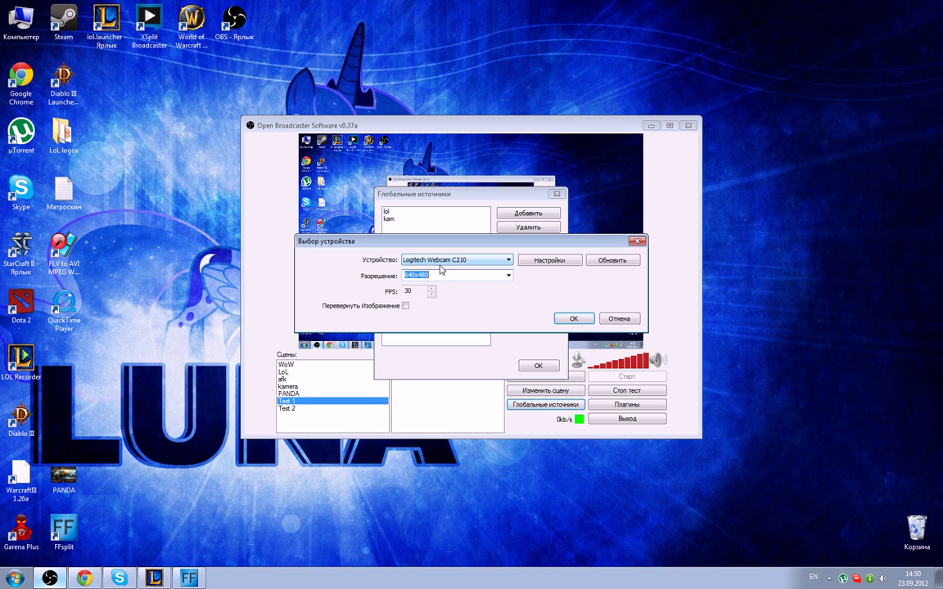
pyautogui.click(507, 276)
pyautogui.click(508, 276)
pyautogui.click(413, 290)
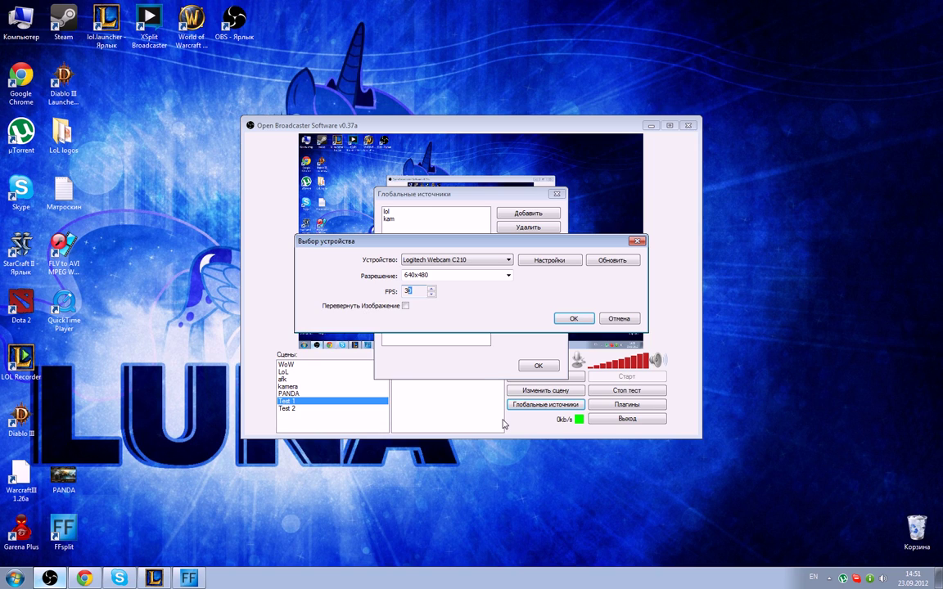
pyautogui.click(431, 290)
pyautogui.click(573, 319)
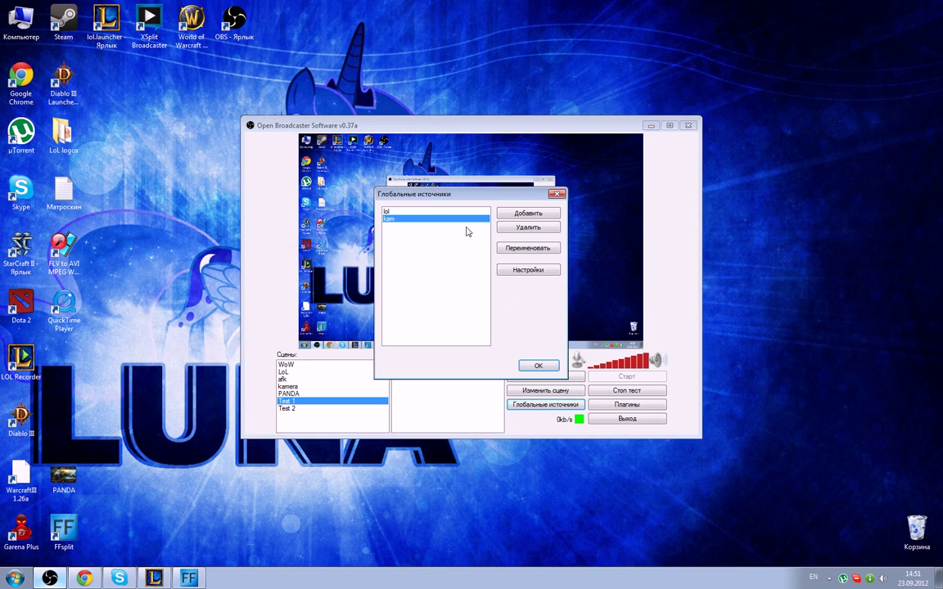
pyautogui.press('Return')
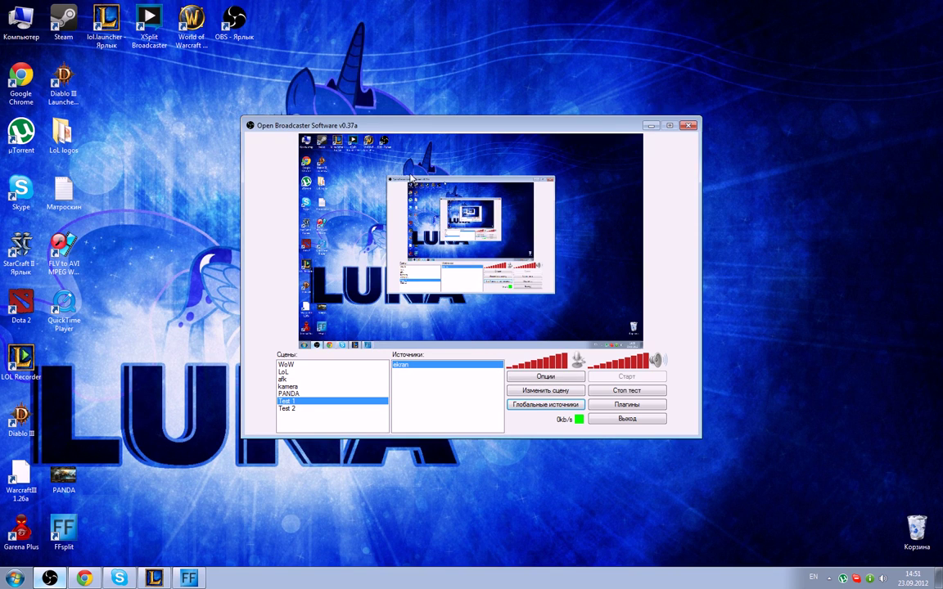
# Add the global source kam to the Test 1 scene under the name kamera.
pyautogui.rightClick(411, 383)
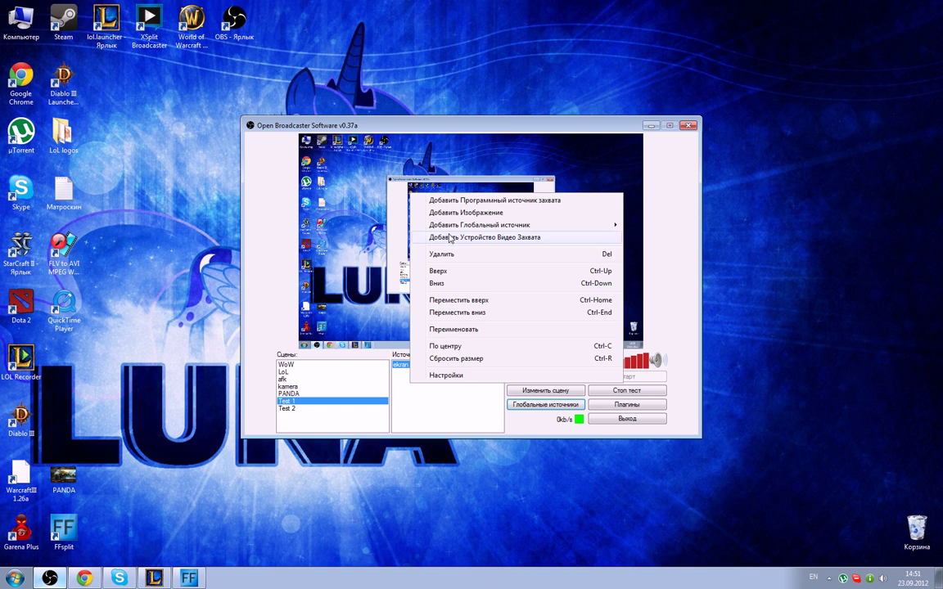
pyautogui.moveTo(469, 226)
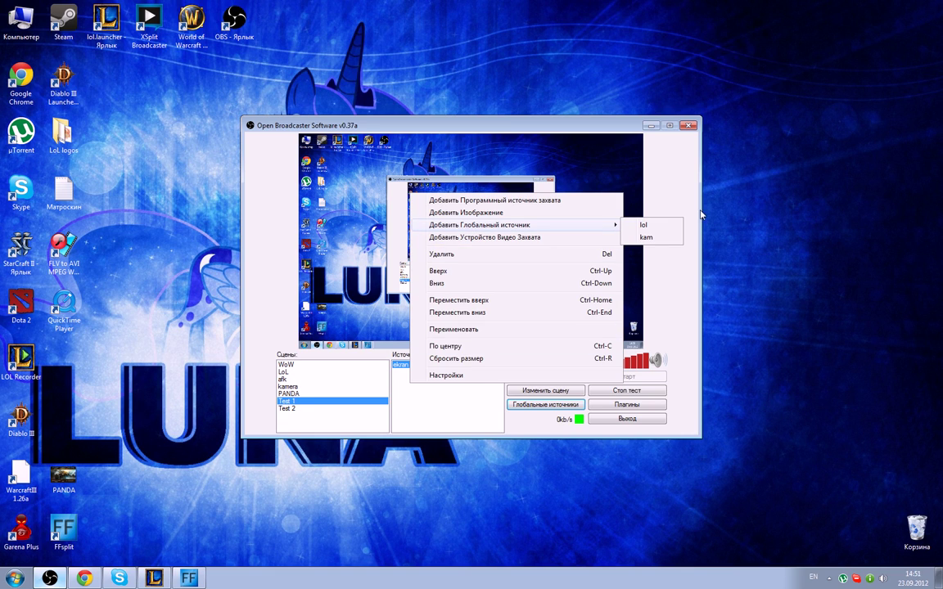
pyautogui.click(649, 237)
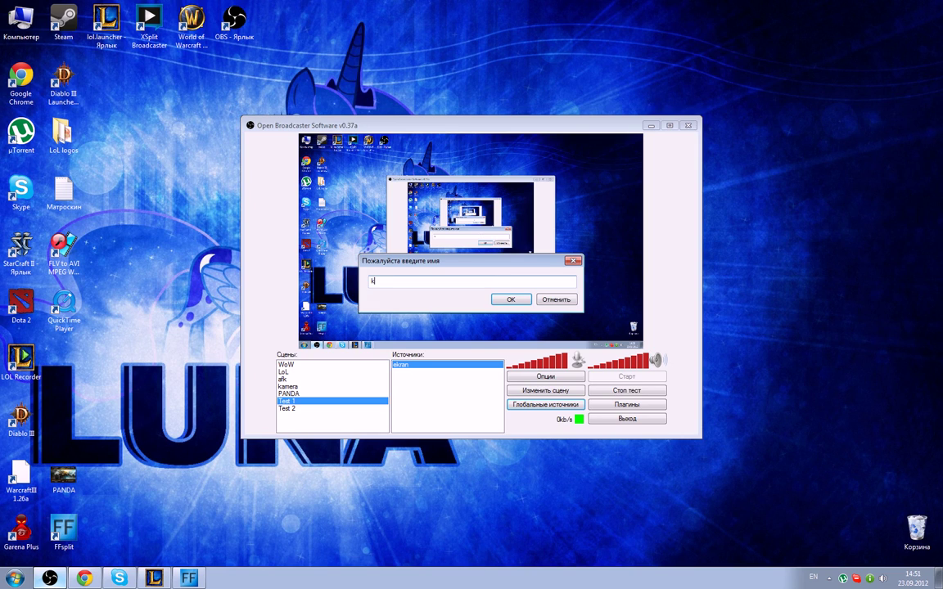
pyautogui.press('Return')
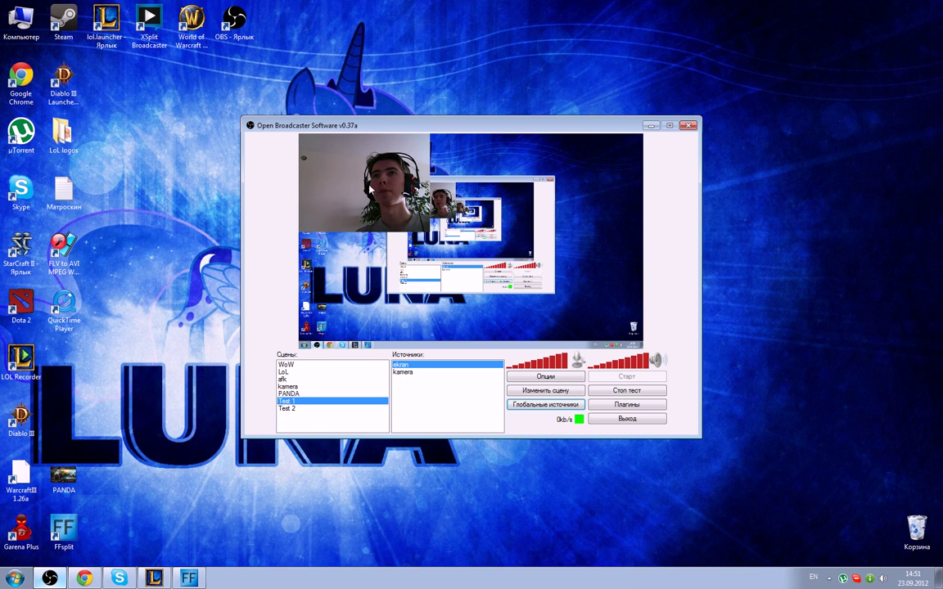
# Turn on scene editing and enlarge the program window to get a bigger preview.
pyautogui.click(527, 392)
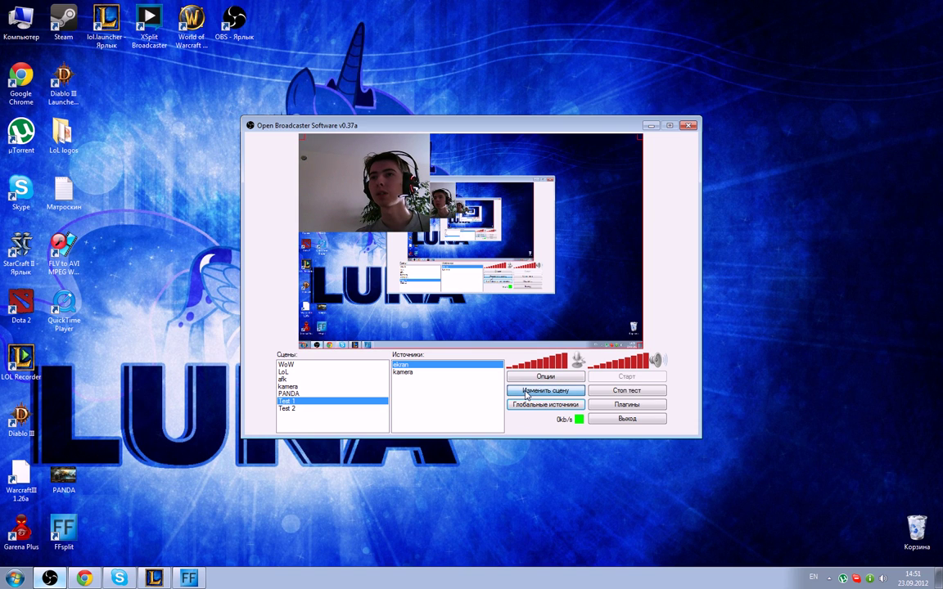
pyautogui.moveTo(239, 118); pyautogui.dragTo(105, 34)
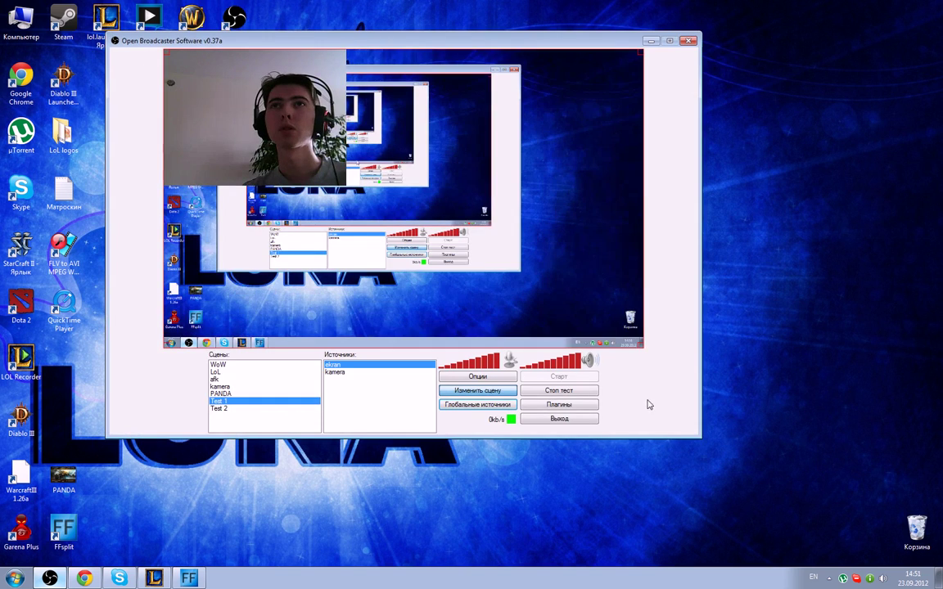
pyautogui.moveTo(704, 448); pyautogui.dragTo(830, 534)
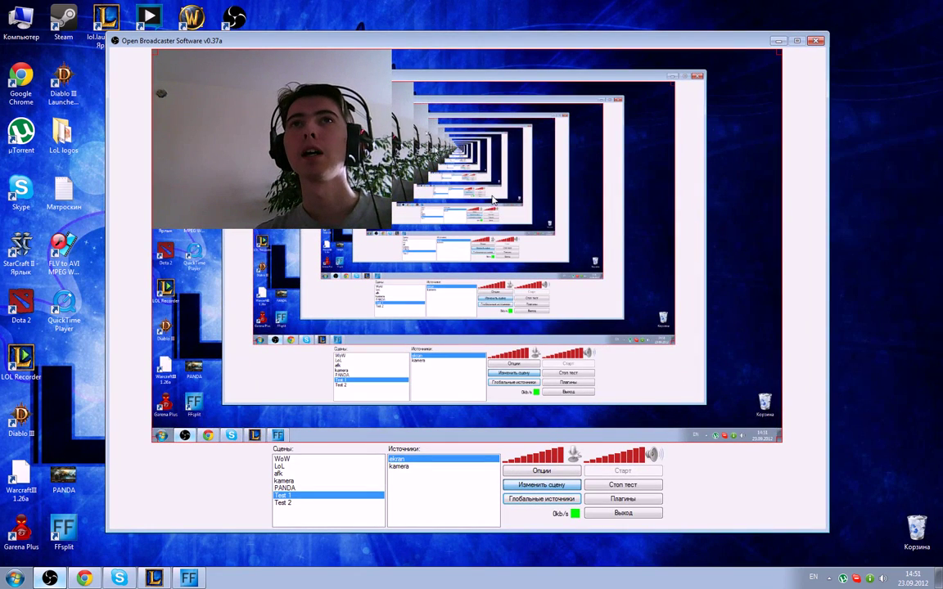
# Place the kamera picture in the lower-left corner of the scene and shrink it to about one seventh of the scene's width.
pyautogui.click(277, 127)
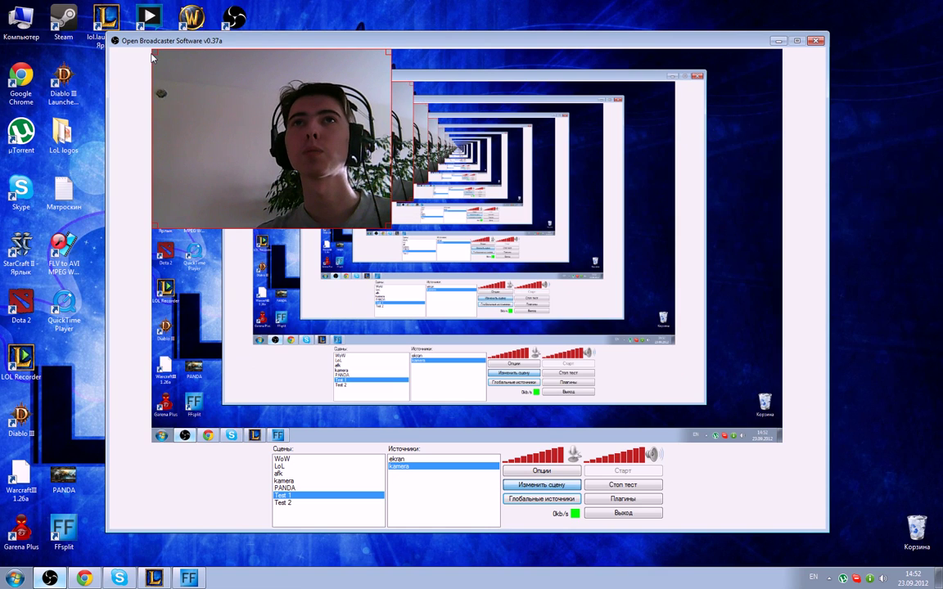
pyautogui.moveTo(255, 124); pyautogui.dragTo(202, 341)
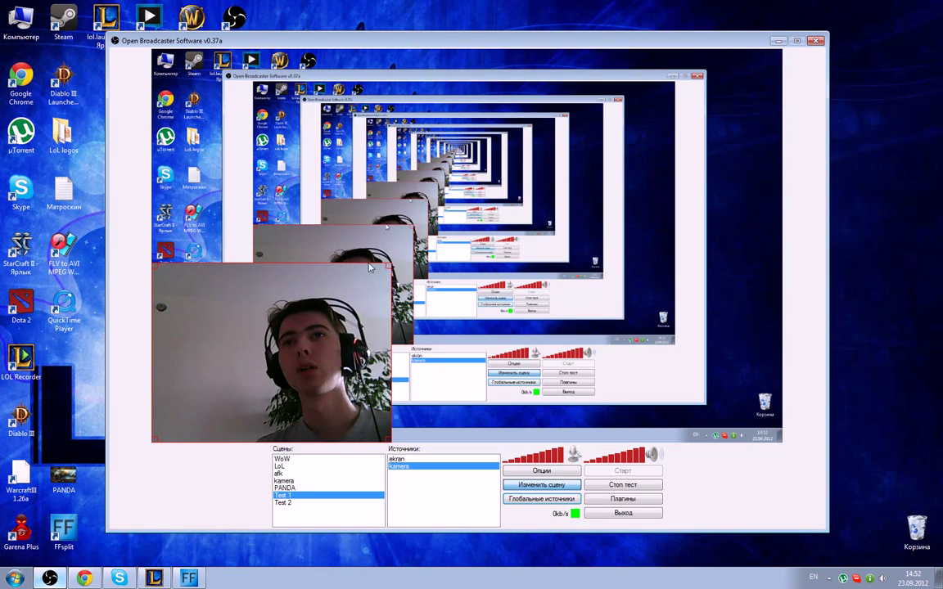
pyautogui.moveTo(385, 265); pyautogui.dragTo(239, 376)
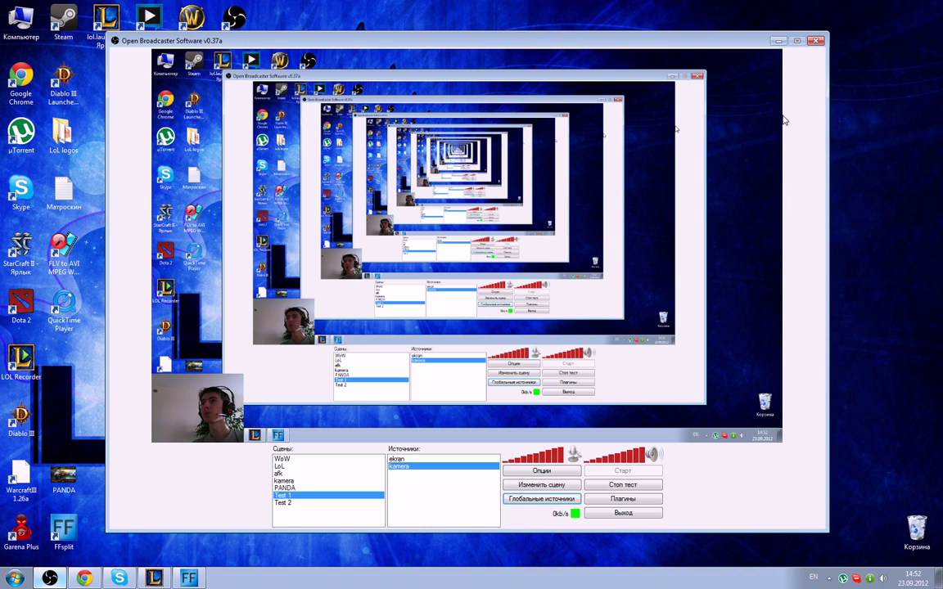
# Add an image source named logo to the Test 1 scene, using logo_katarina from the LoL logos folder.
pyautogui.moveTo(589, 41); pyautogui.dragTo(577, 39)
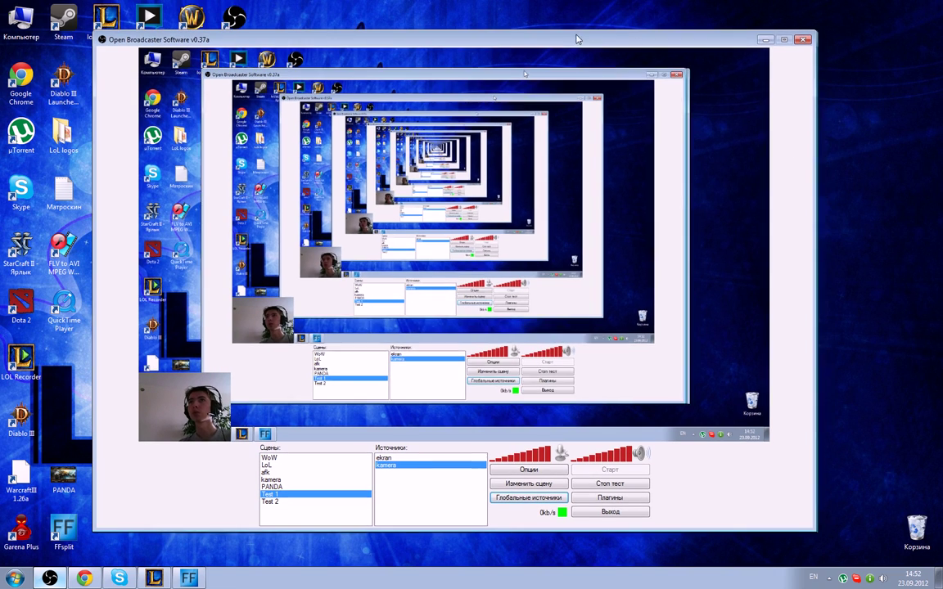
pyautogui.rightClick(419, 492)
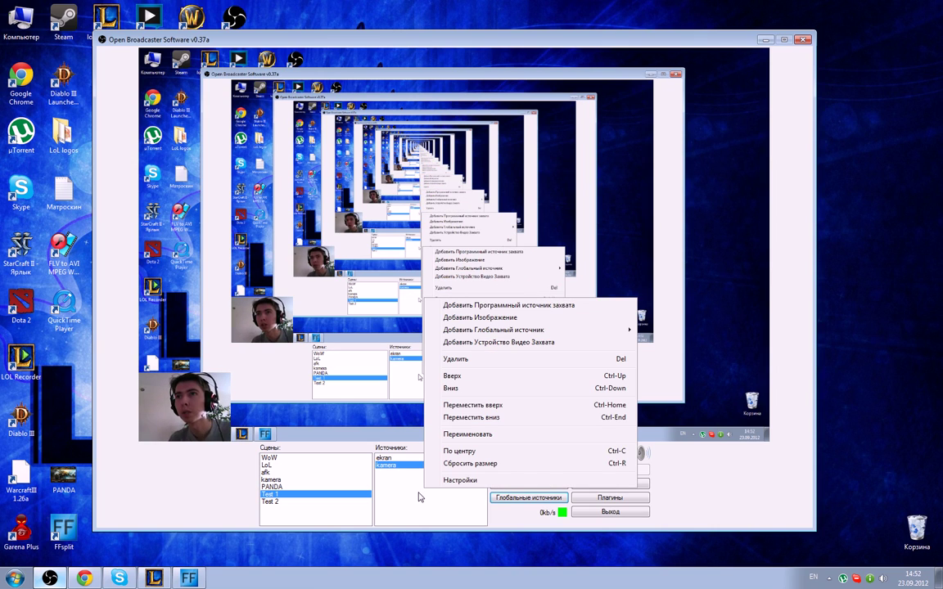
pyautogui.click(496, 319)
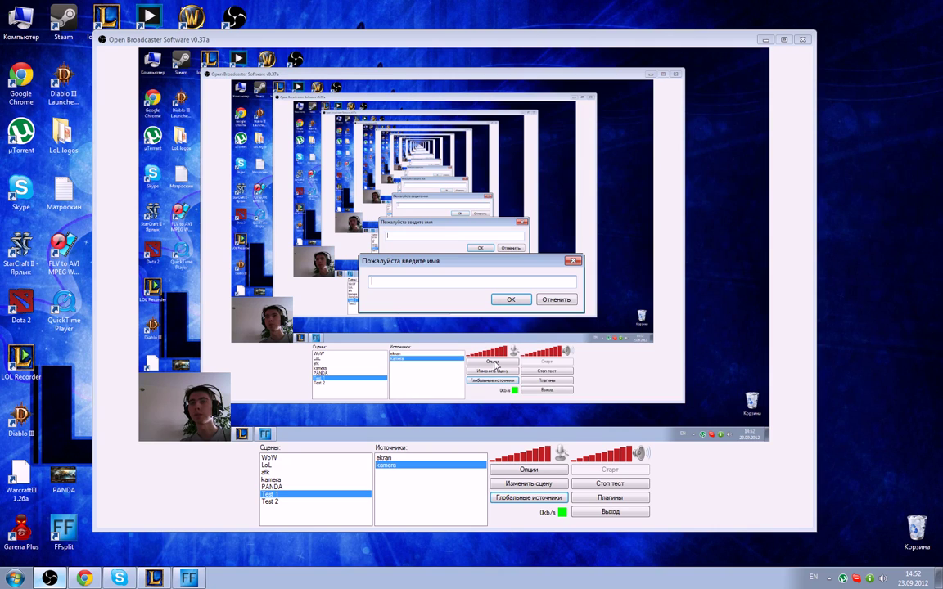
pyautogui.write('logo')
pyautogui.press('Return')
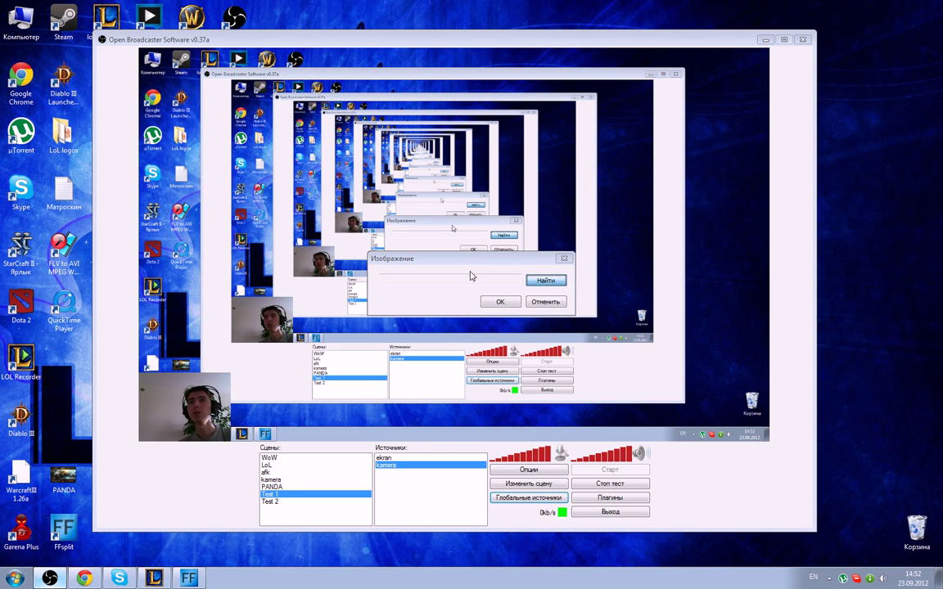
pyautogui.click(545, 280)
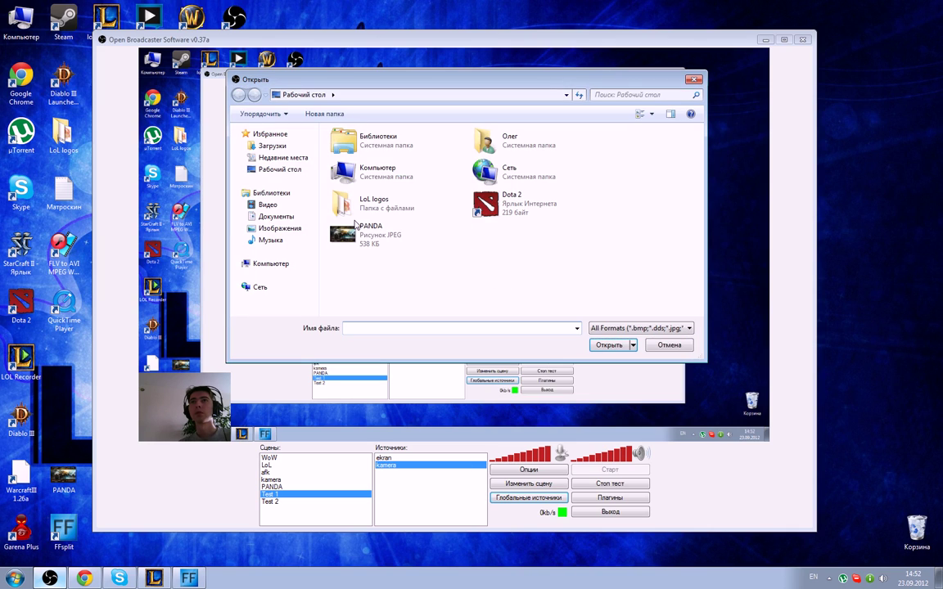
pyautogui.doubleClick(370, 202)
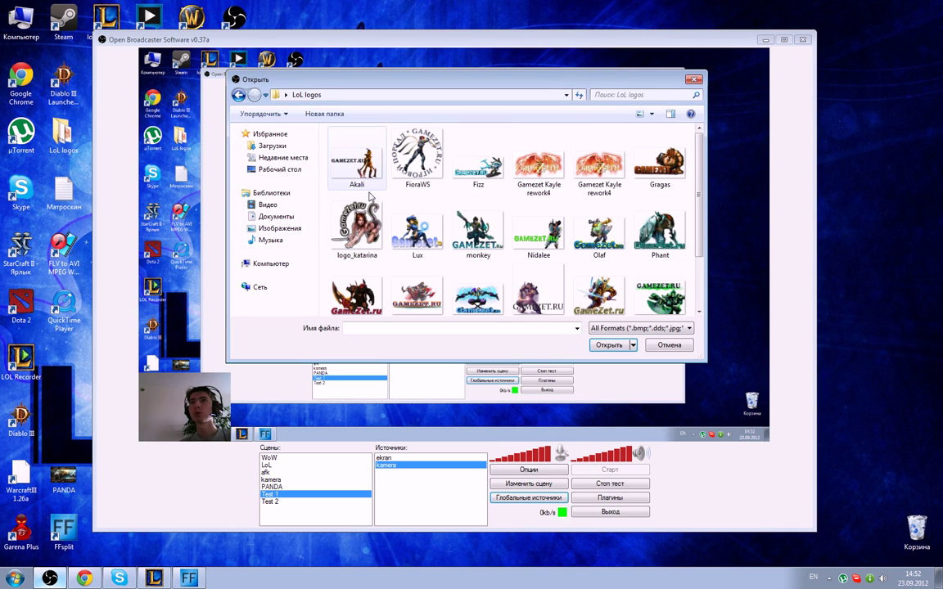
pyautogui.doubleClick(357, 226)
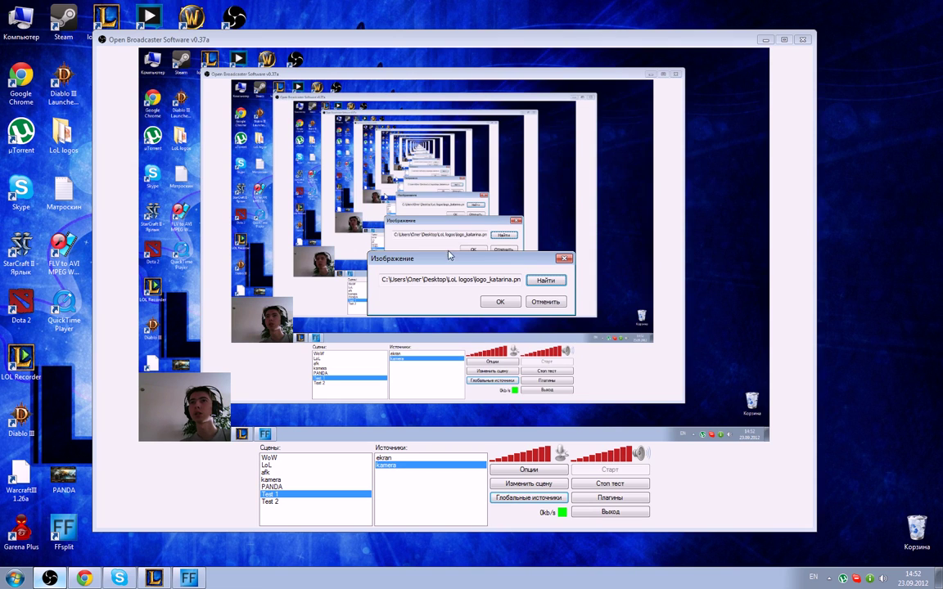
pyautogui.click(507, 302)
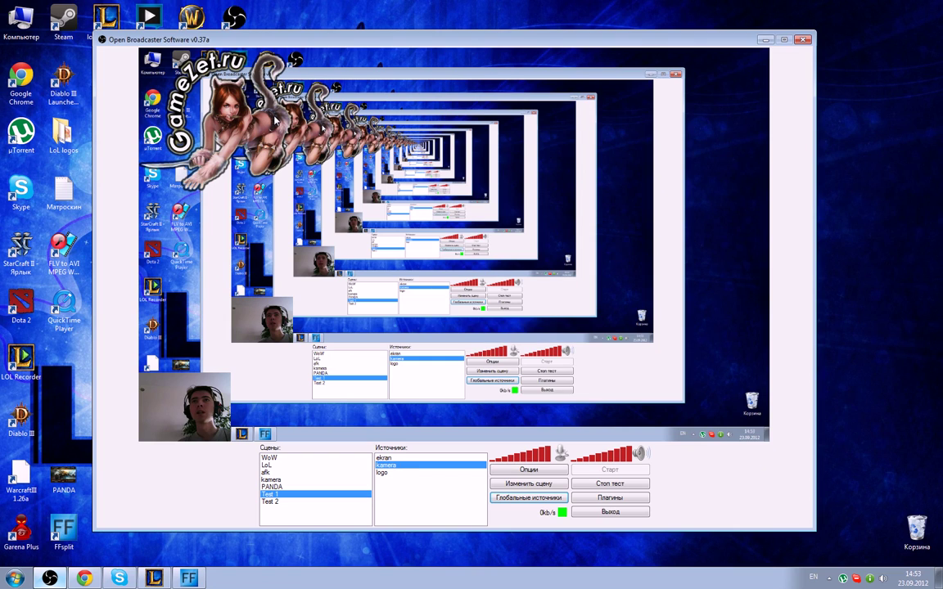
# Place the logo in the scene's upper-right corner, shrink it to about one ninth of the scene's width and finish scene editing.
pyautogui.click(529, 483)
pyautogui.moveTo(248, 128); pyautogui.dragTo(710, 128)
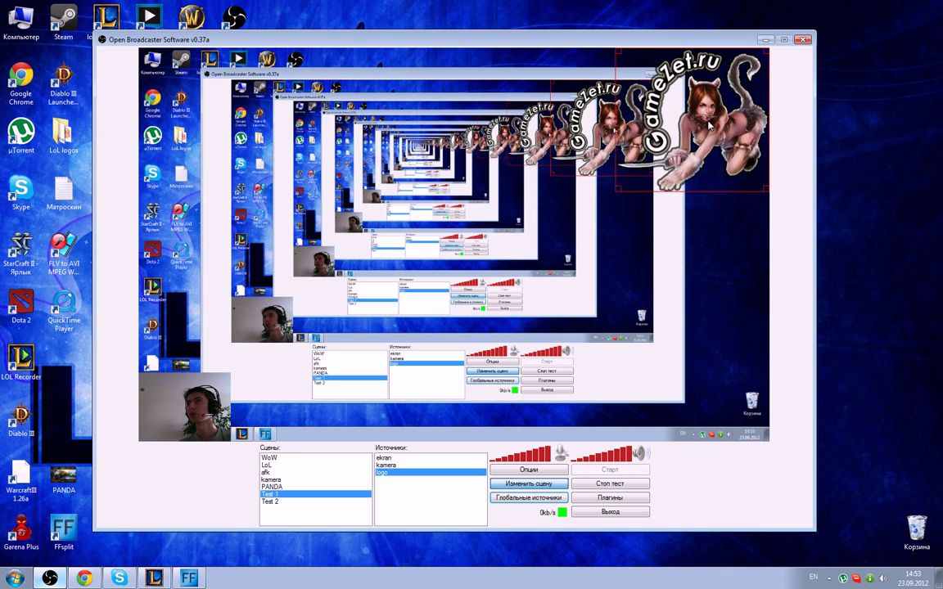
pyautogui.moveTo(620, 192); pyautogui.dragTo(705, 90)
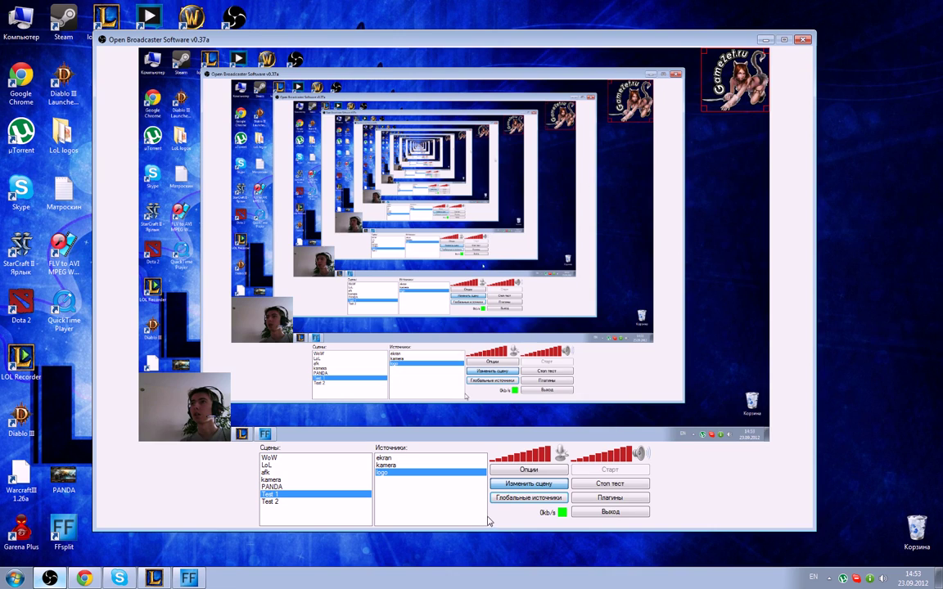
pyautogui.click(529, 483)
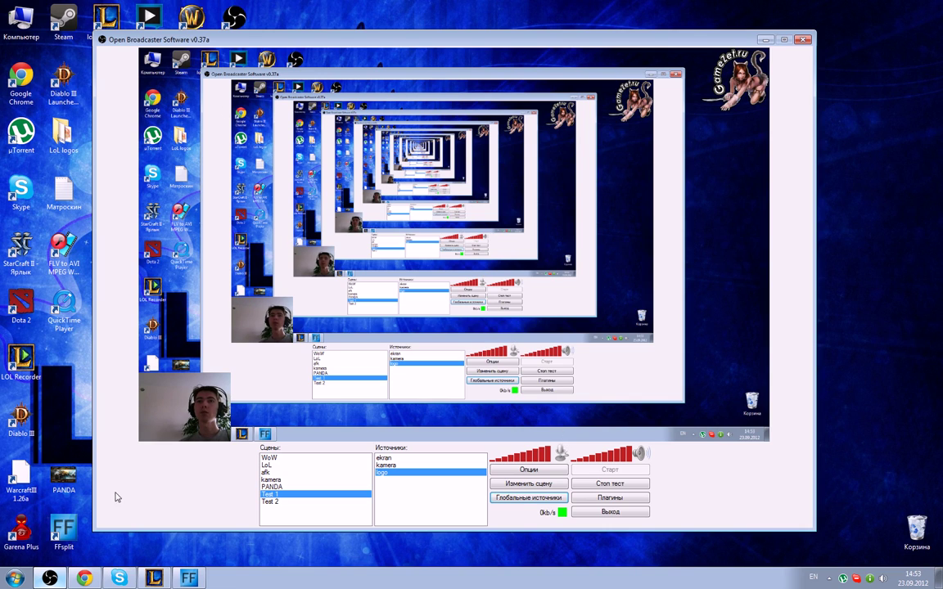
# Stop the test stream, close its report and shrink the program window near the middle of the desktop.
pyautogui.click(609, 485)
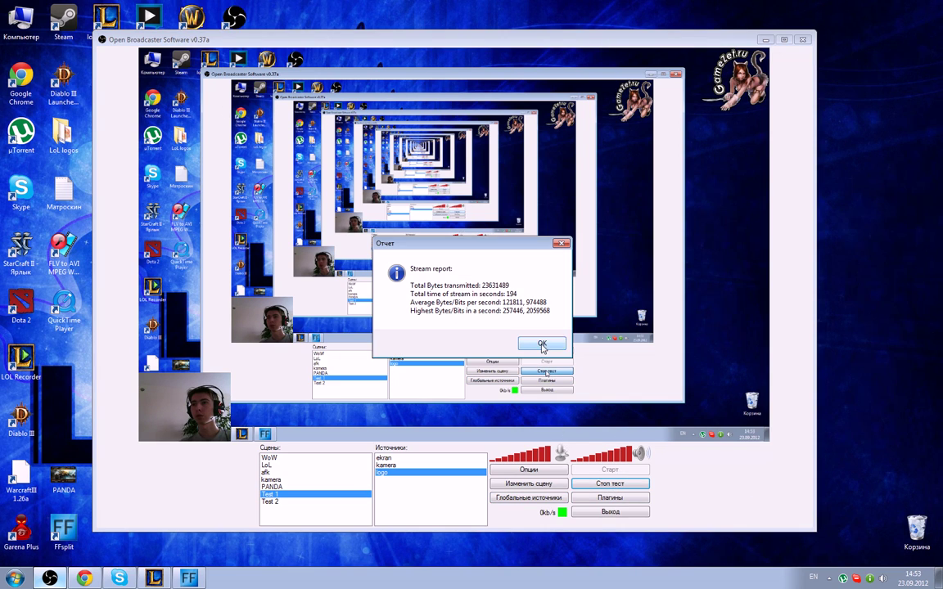
pyautogui.click(542, 344)
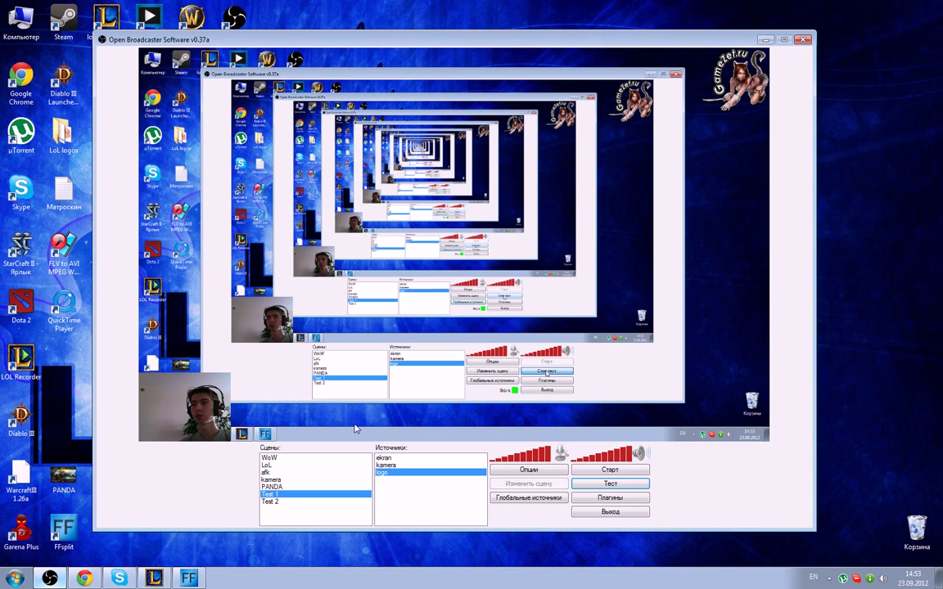
pyautogui.moveTo(102, 527); pyautogui.dragTo(393, 343)
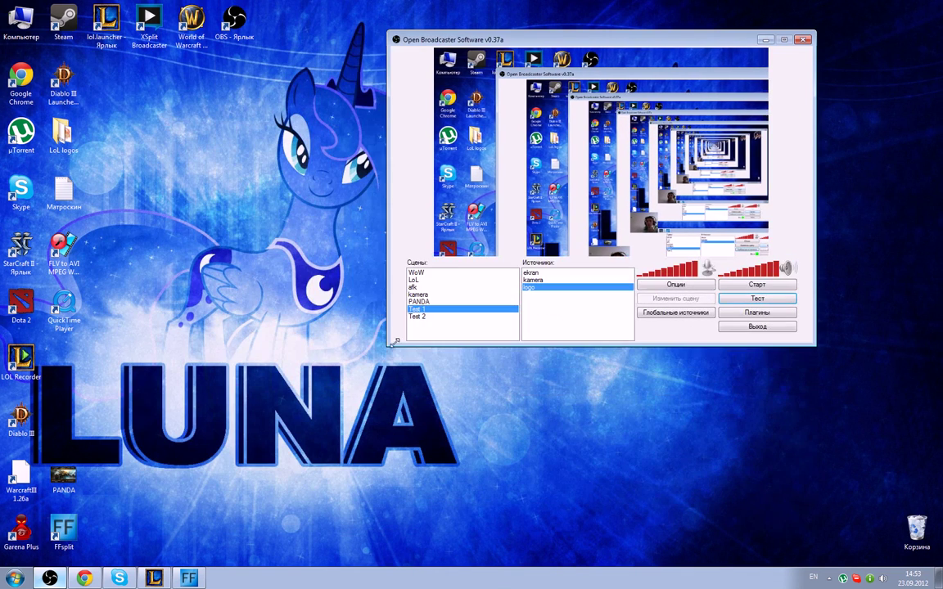
pyautogui.moveTo(542, 31); pyautogui.dragTo(541, 103)
pyautogui.moveTo(420, 115); pyautogui.dragTo(276, 183)
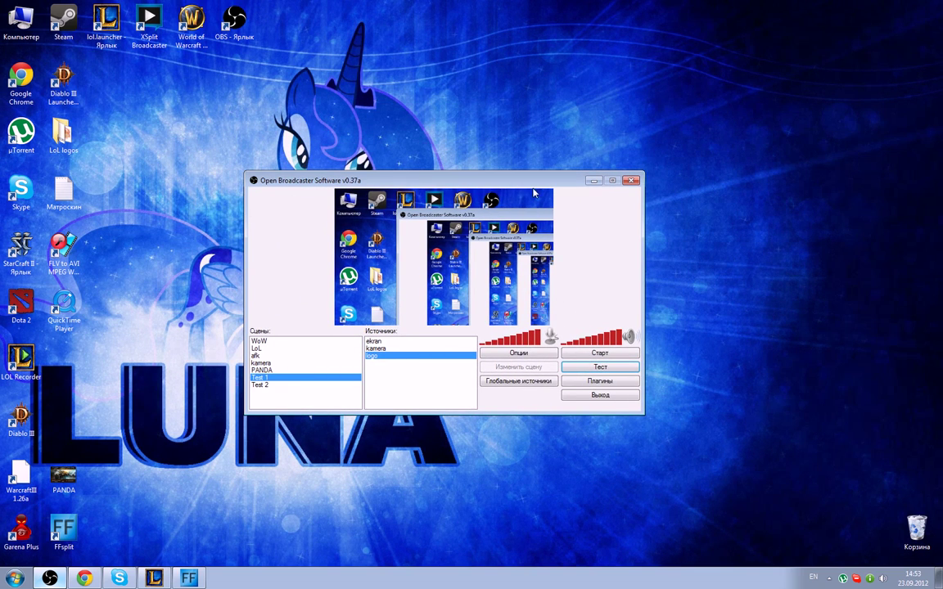
pyautogui.moveTo(504, 180); pyautogui.dragTo(492, 173)
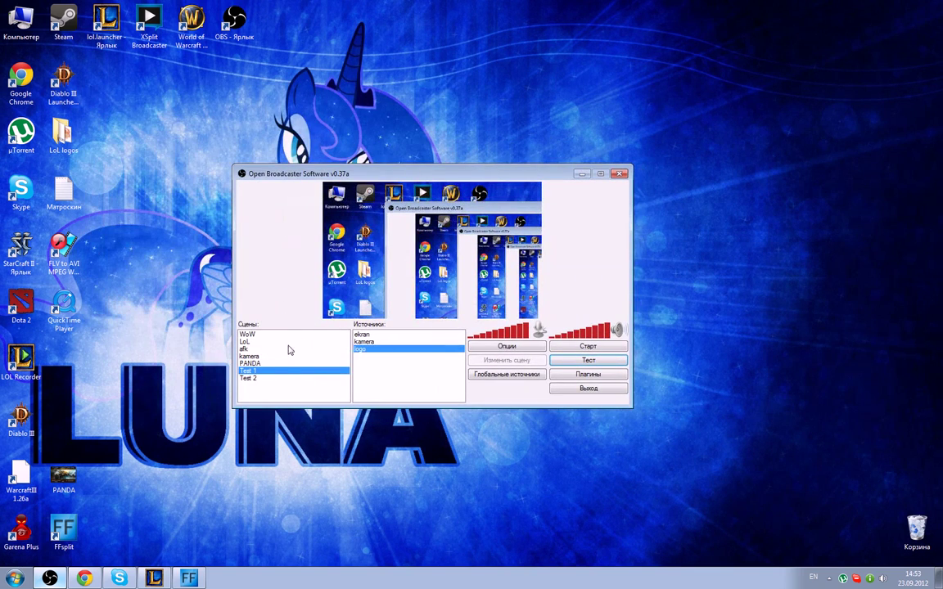
# Start streaming the Test 1 scene and mute both the desktop sound and the microphone.
pyautogui.click(273, 370)
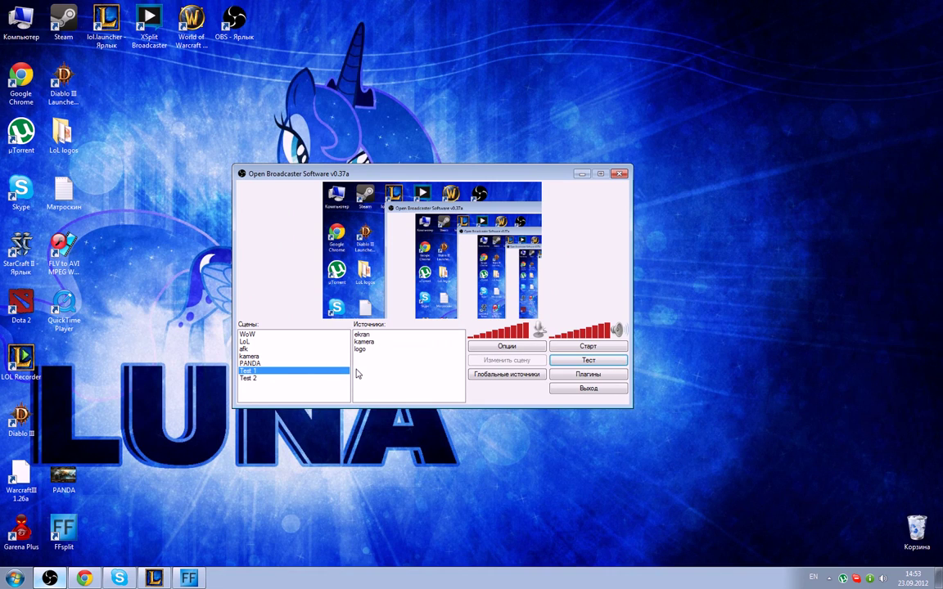
pyautogui.click(590, 349)
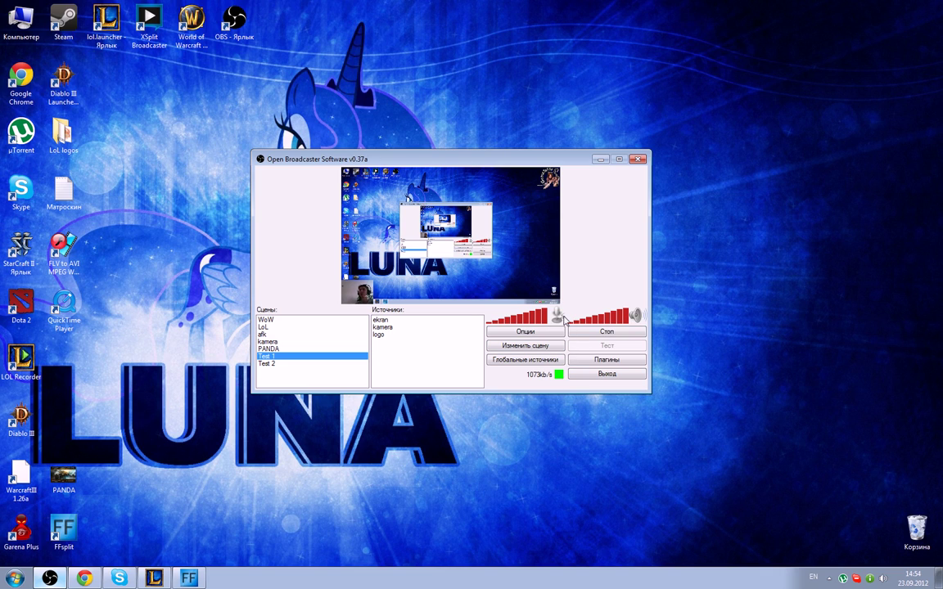
pyautogui.click(634, 317)
pyautogui.click(555, 317)
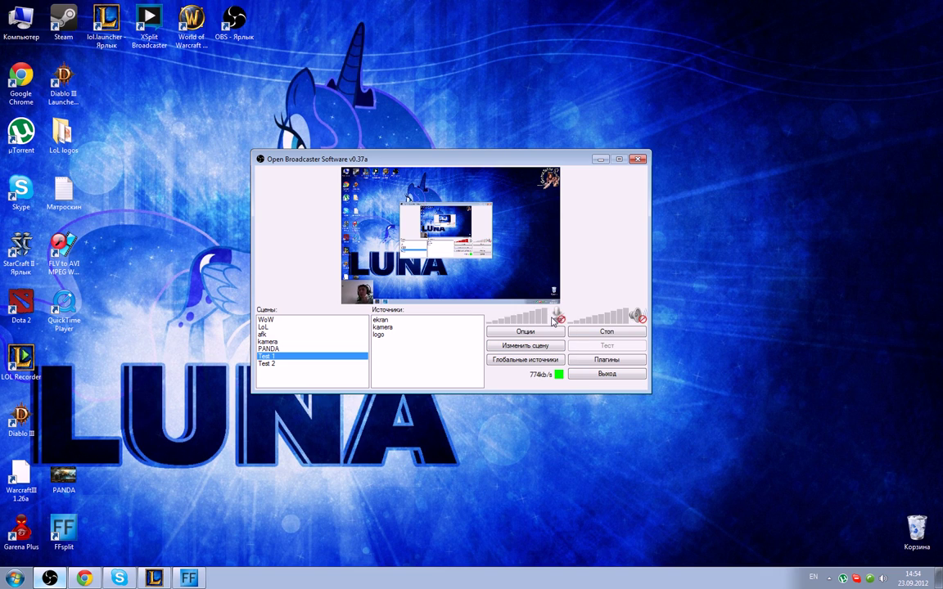
# Toggle the microphone and desktop sound until both are unmuted, and stop the stream.
pyautogui.click(557, 319)
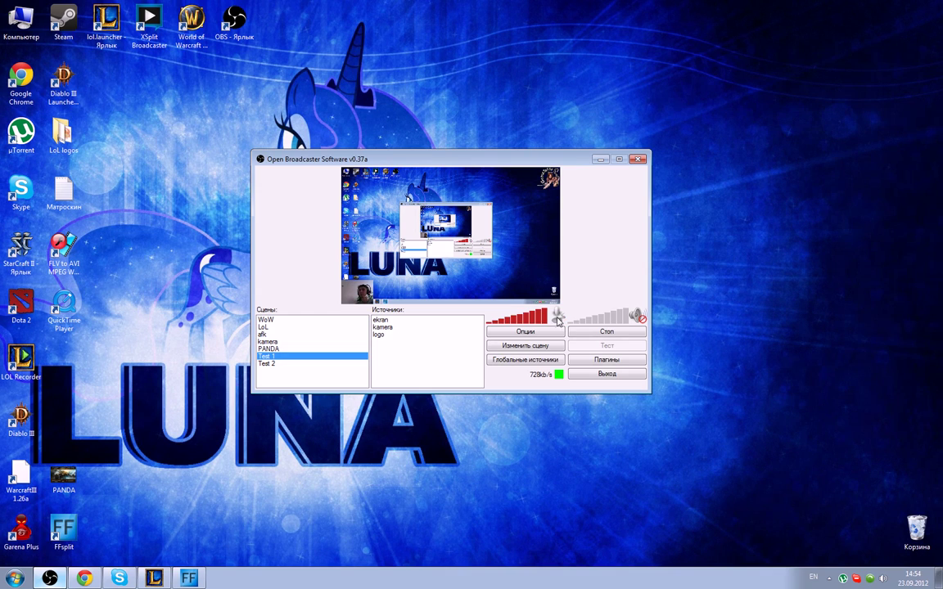
pyautogui.click(637, 316)
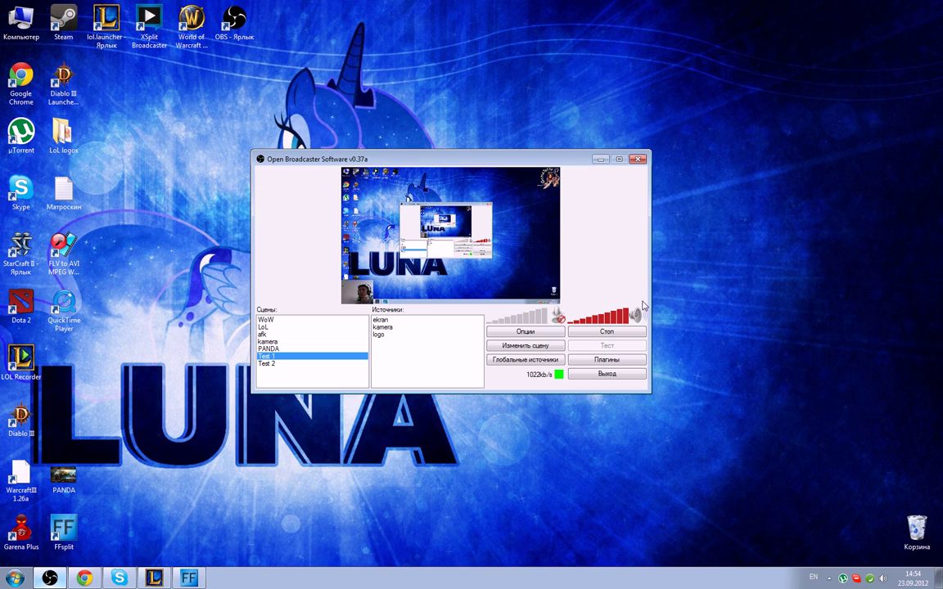
pyautogui.click(559, 317)
pyautogui.click(558, 317)
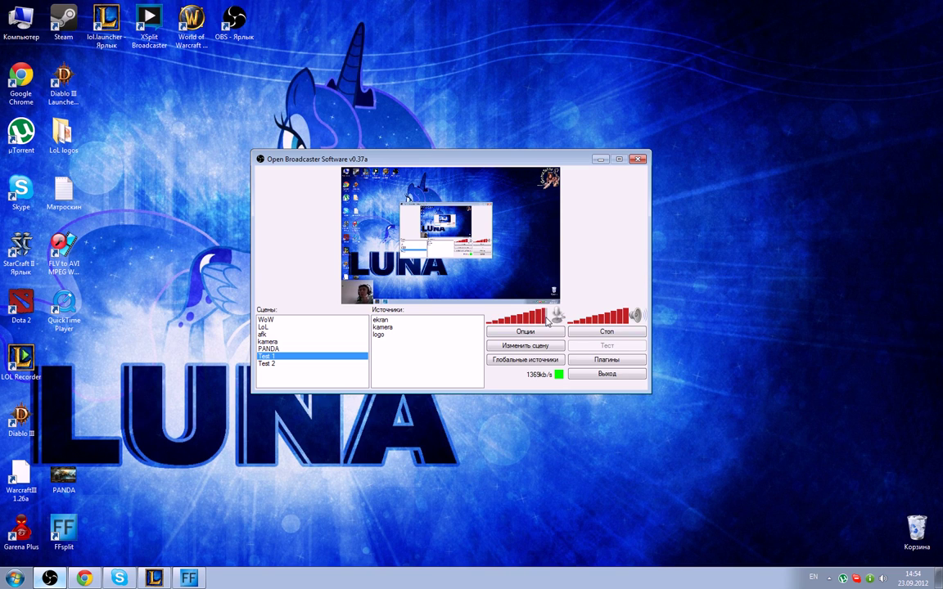
pyautogui.click(614, 331)
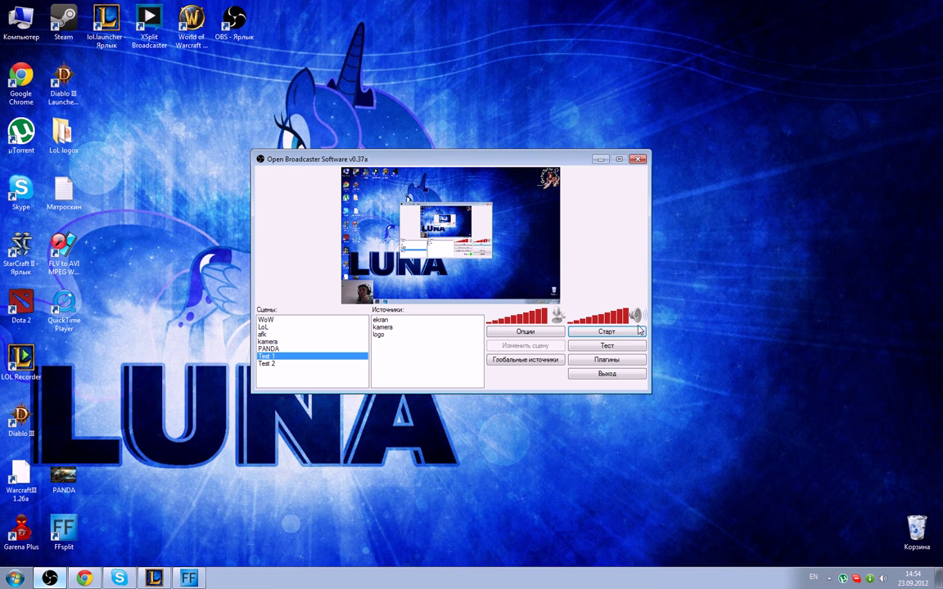
# Start a test stream of the Test 1 scene and enlarge the program window for a bigger preview.
pyautogui.moveTo(377, 159); pyautogui.dragTo(341, 141)
pyautogui.click(233, 347)
pyautogui.click(242, 339)
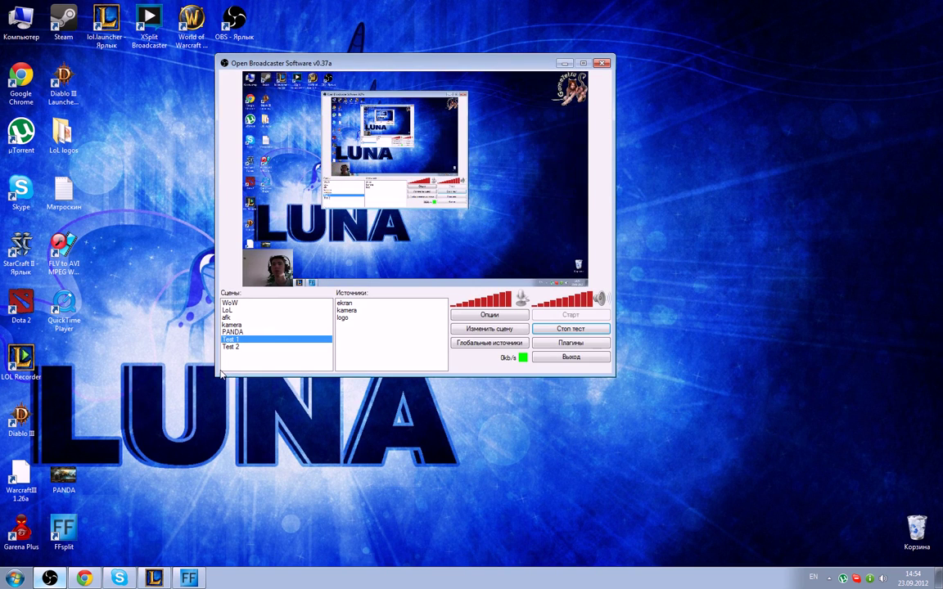
pyautogui.moveTo(221, 370); pyautogui.dragTo(126, 467)
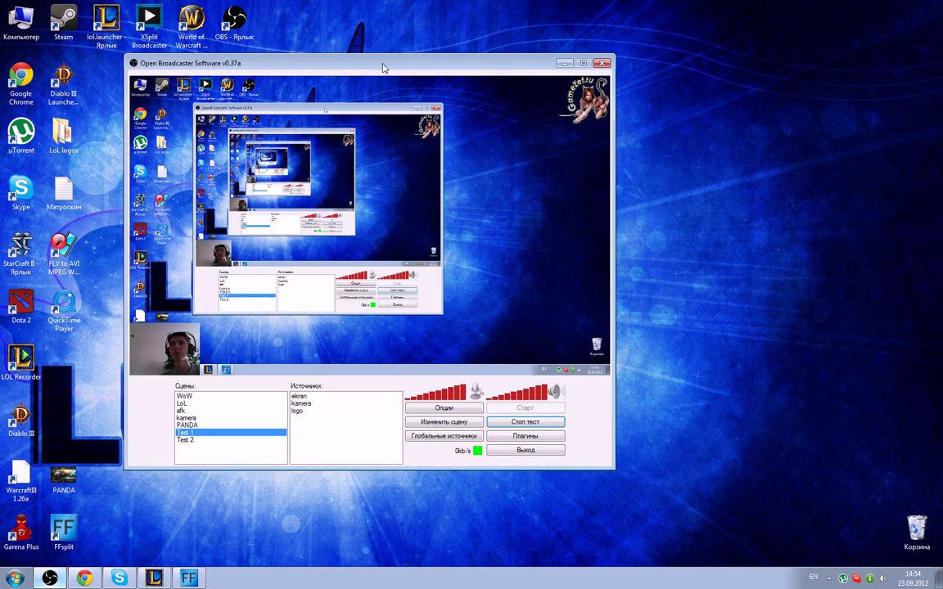
pyautogui.moveTo(383, 65); pyautogui.dragTo(456, 76)
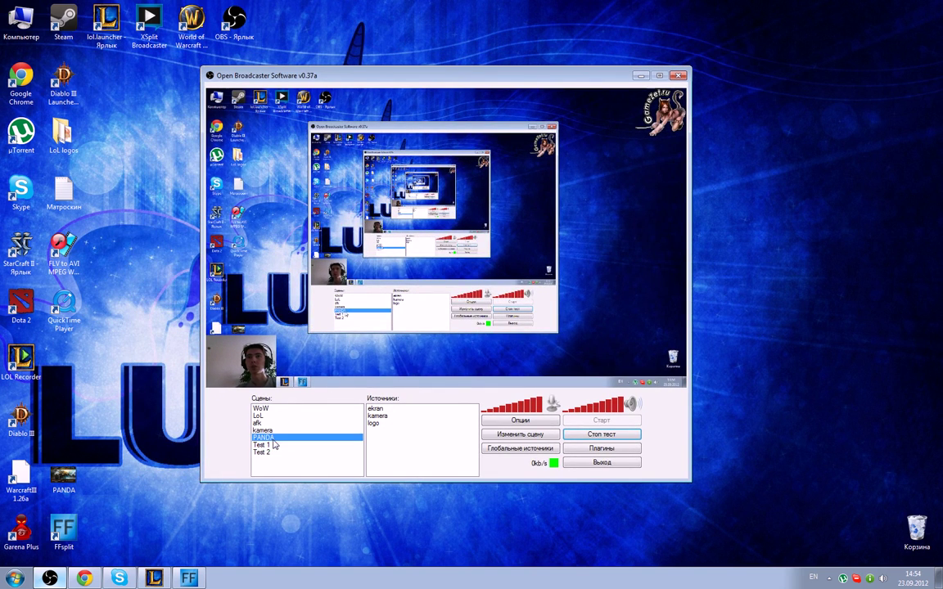
# Switch the preview to the Test 2 scene and back to Test 1, and assign F4 as the Test 1 scene hotkey.
pyautogui.click(270, 453)
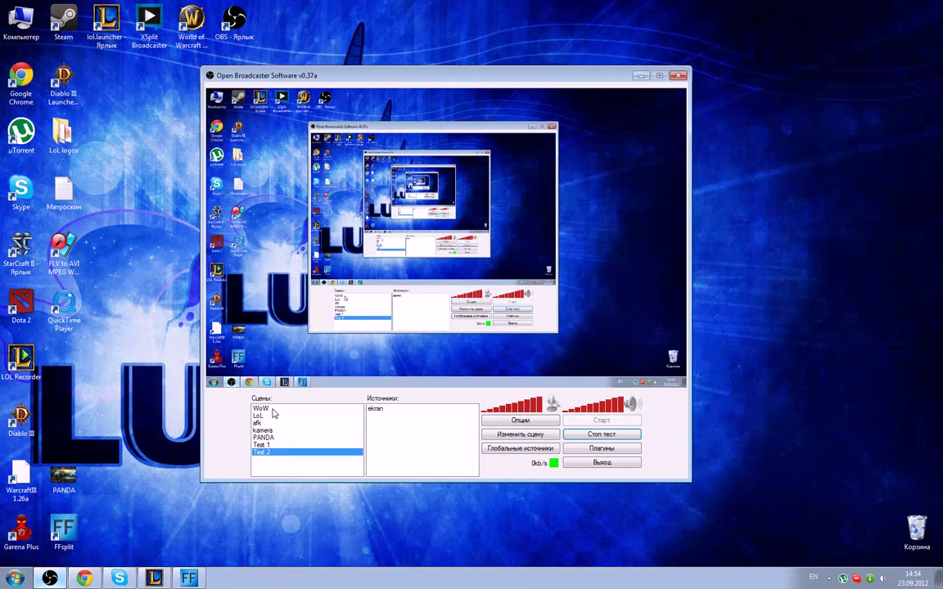
pyautogui.click(266, 445)
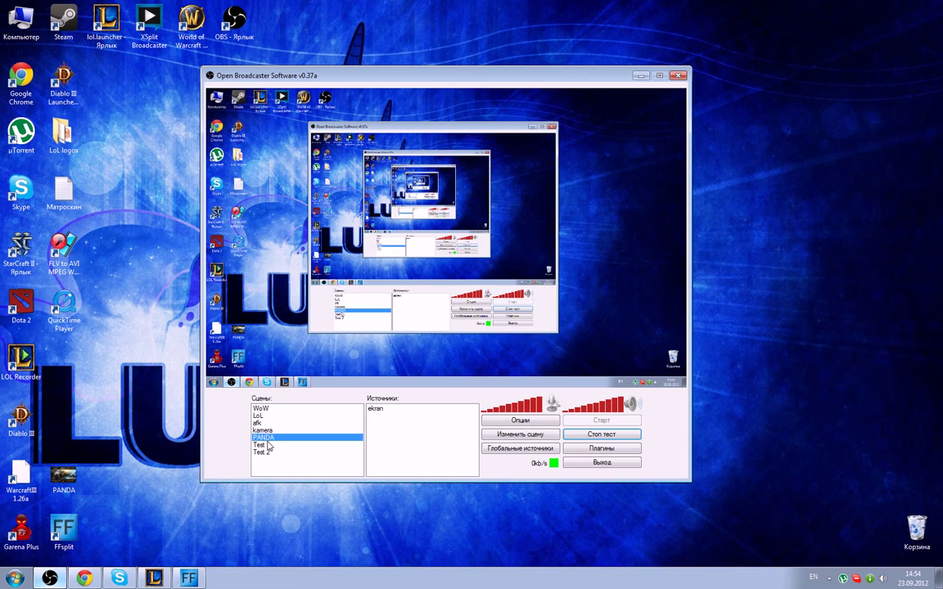
pyautogui.rightClick(268, 449)
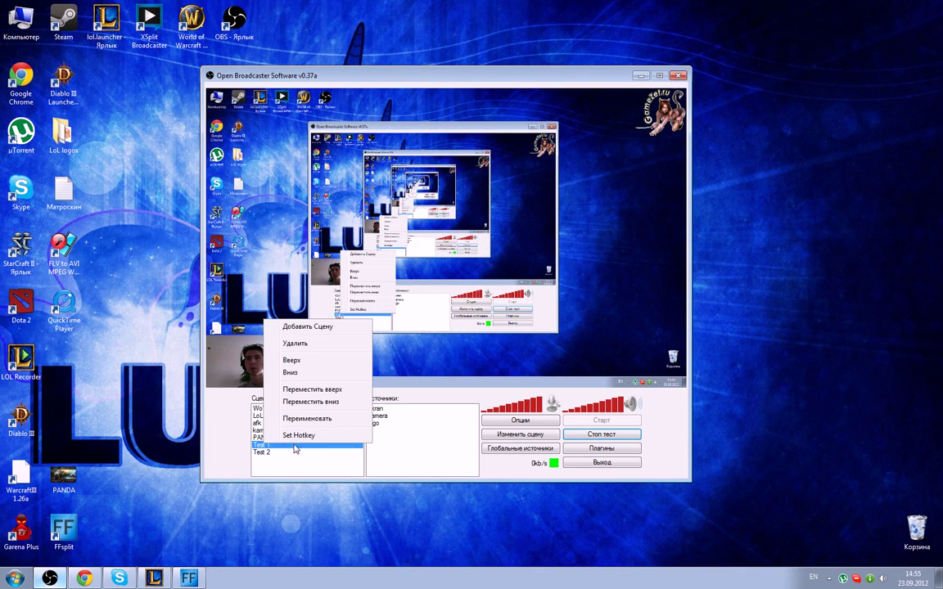
pyautogui.click(298, 435)
pyautogui.press('F4')
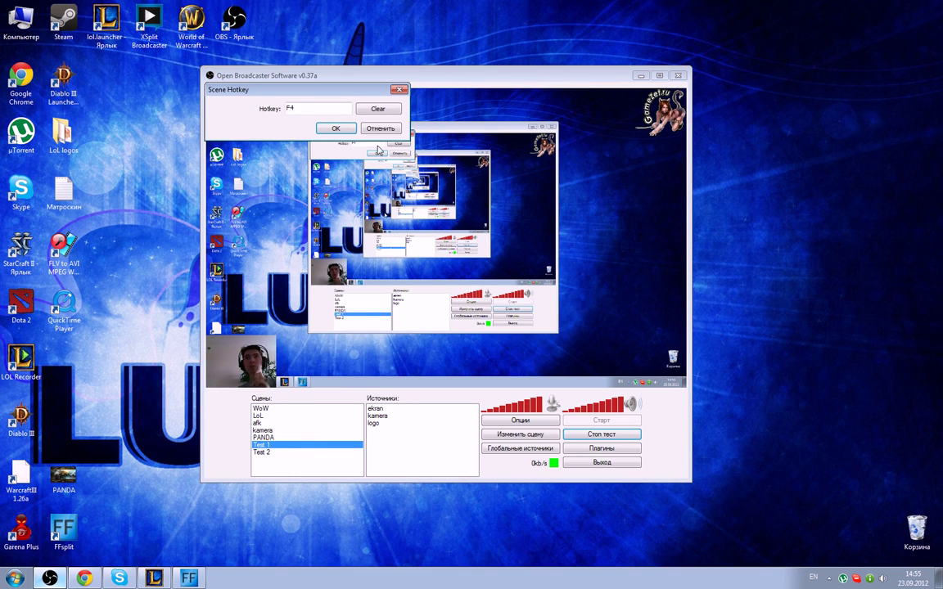
pyautogui.click(336, 128)
# Switch to the WoW scene and test the F4 scene hotkey to return to Test 1.
pyautogui.click(285, 413)
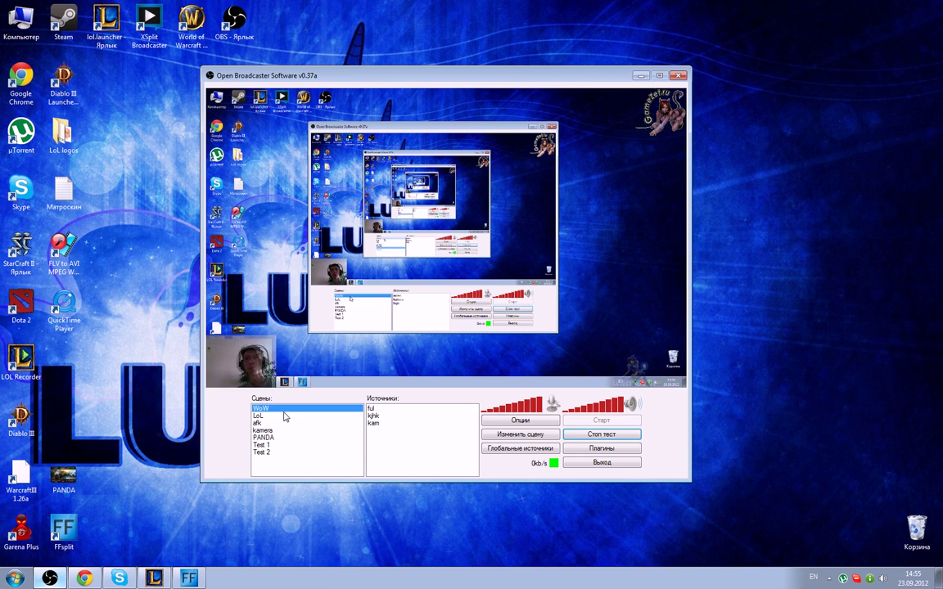
pyautogui.press('F4')
pyautogui.press('F4')
pyautogui.press('F4')
pyautogui.press('F4')
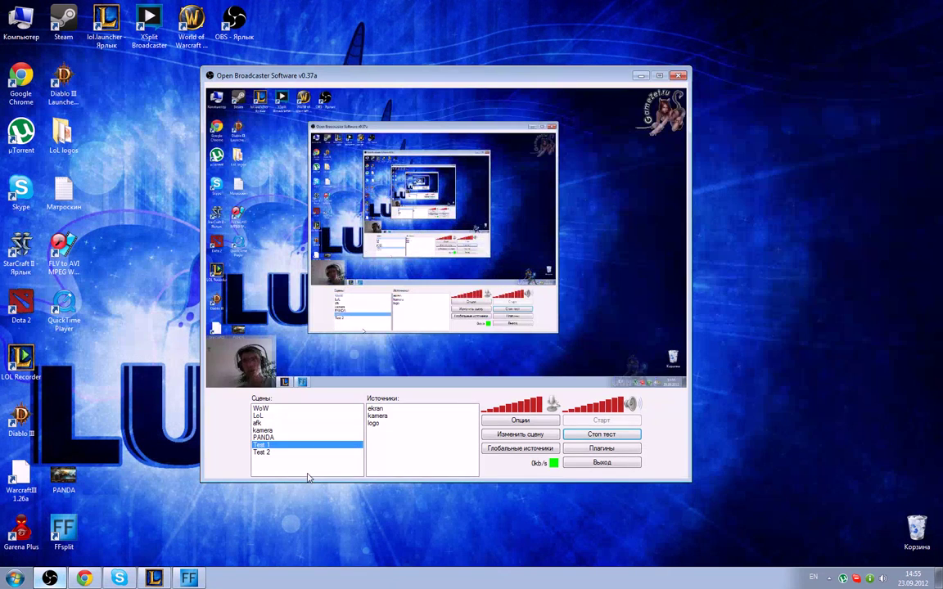
pyautogui.press('F4')
pyautogui.press('F4')
pyautogui.press('F4')
pyautogui.press('F4')
pyautogui.press('F4')
pyautogui.press('F4')
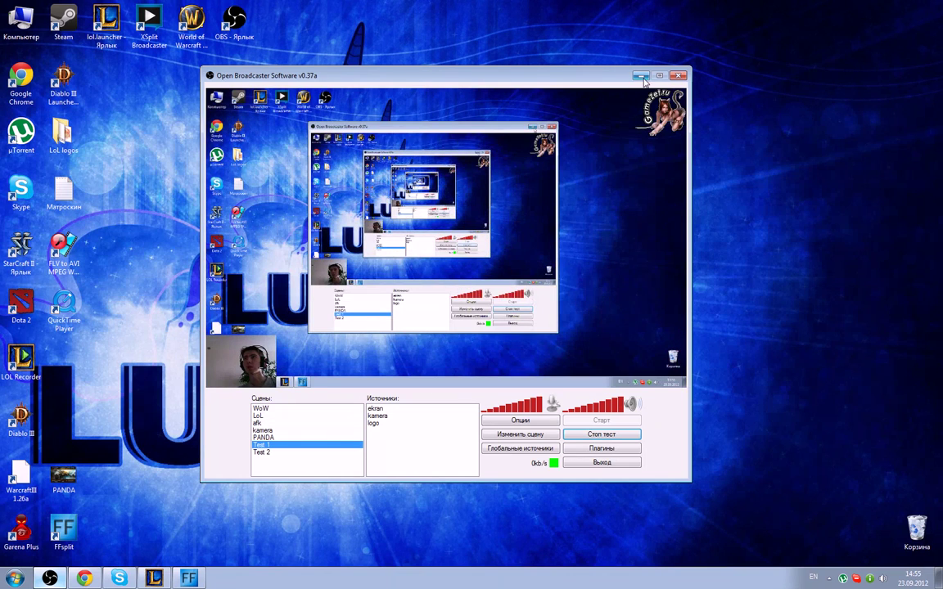
# Minimize the program window and restore it to the desktop.
pyautogui.click(642, 76)
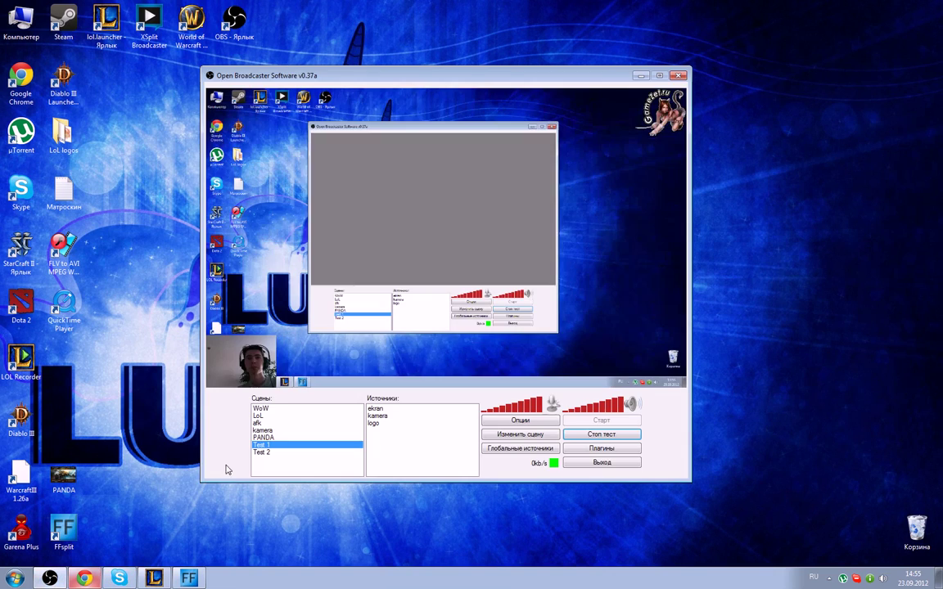
pyautogui.click(50, 578)
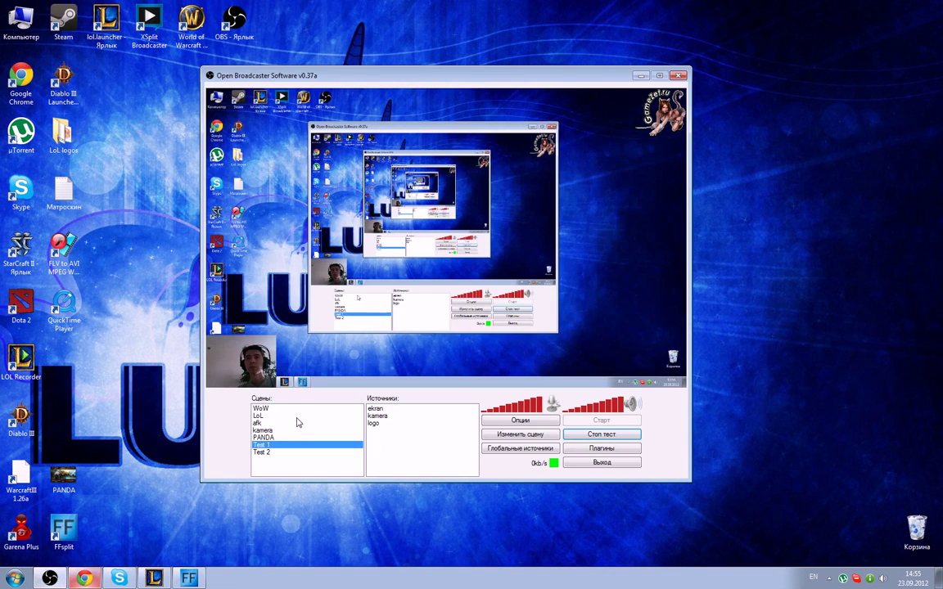
# Switch the preview to the Test 2 scene and back to Test 1, and move the program window higher on the desktop.
pyautogui.click(272, 452)
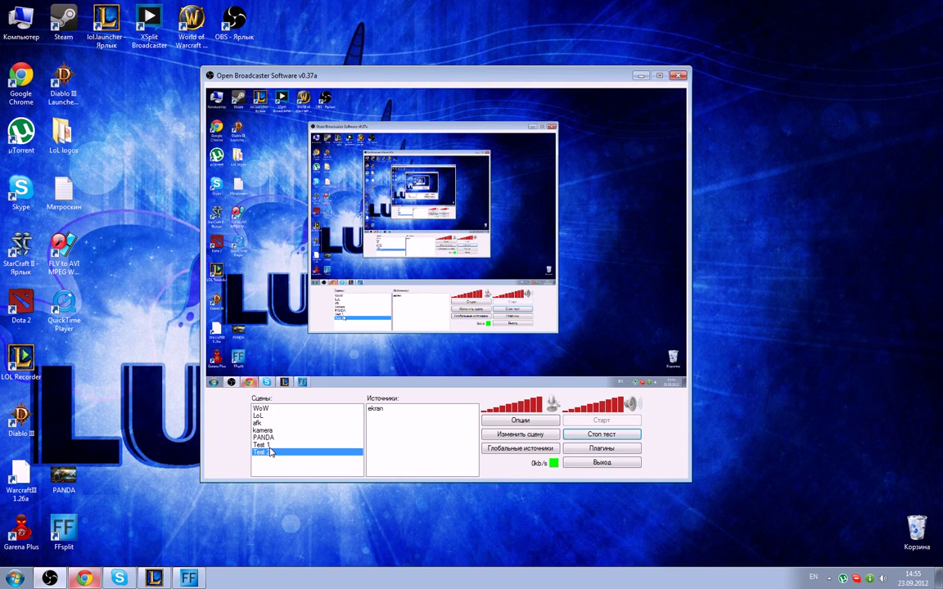
pyautogui.click(271, 445)
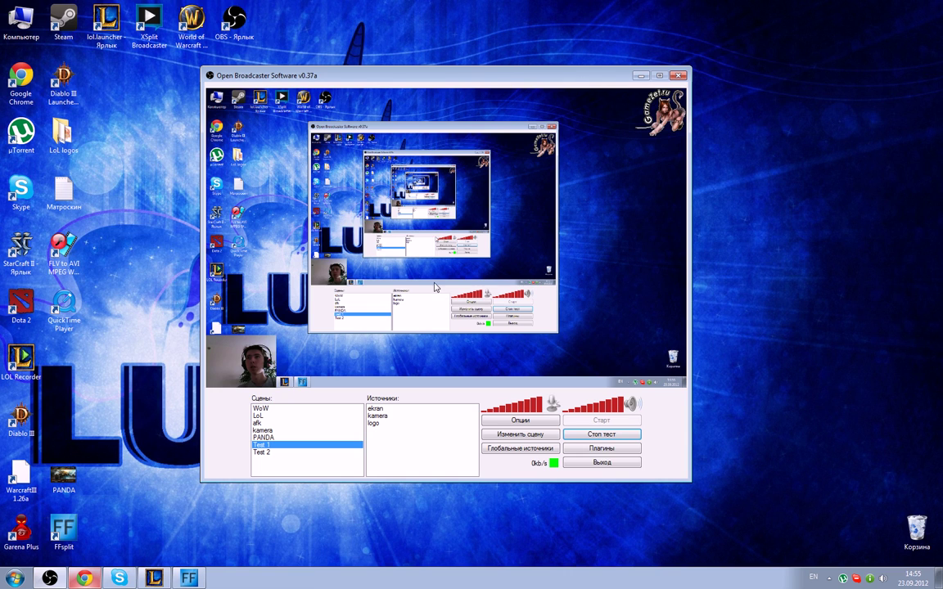
pyautogui.moveTo(352, 69); pyautogui.dragTo(337, 28)
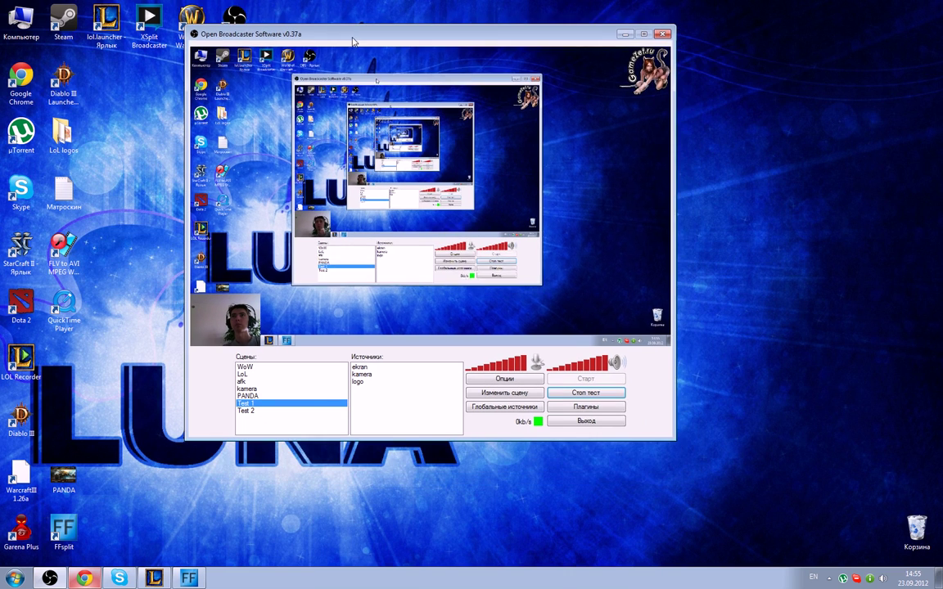
pyautogui.moveTo(542, 34); pyautogui.dragTo(563, 28)
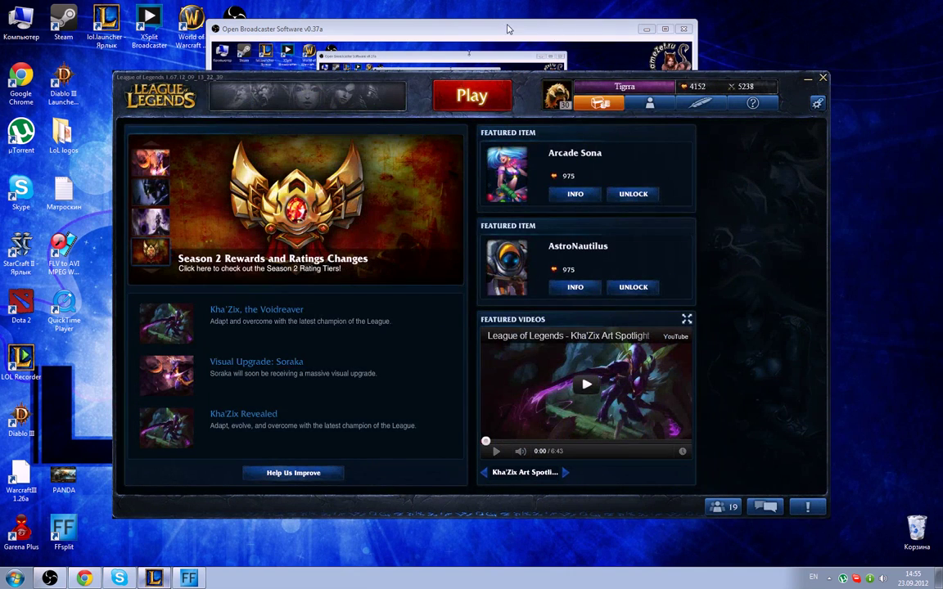
# Alternate between the streaming program and the League of Legends client, and open the client's friend list.
pyautogui.click(507, 28)
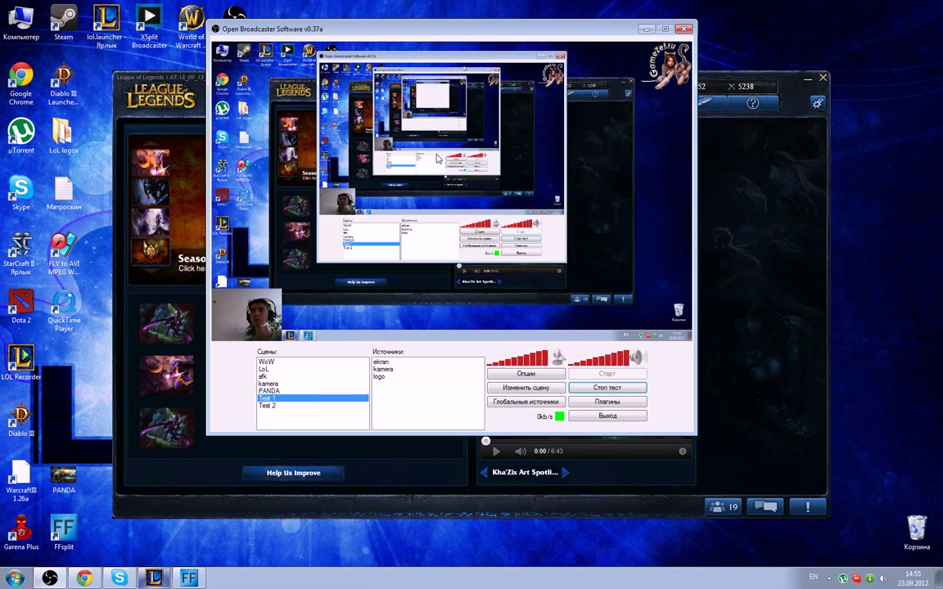
pyautogui.click(770, 204)
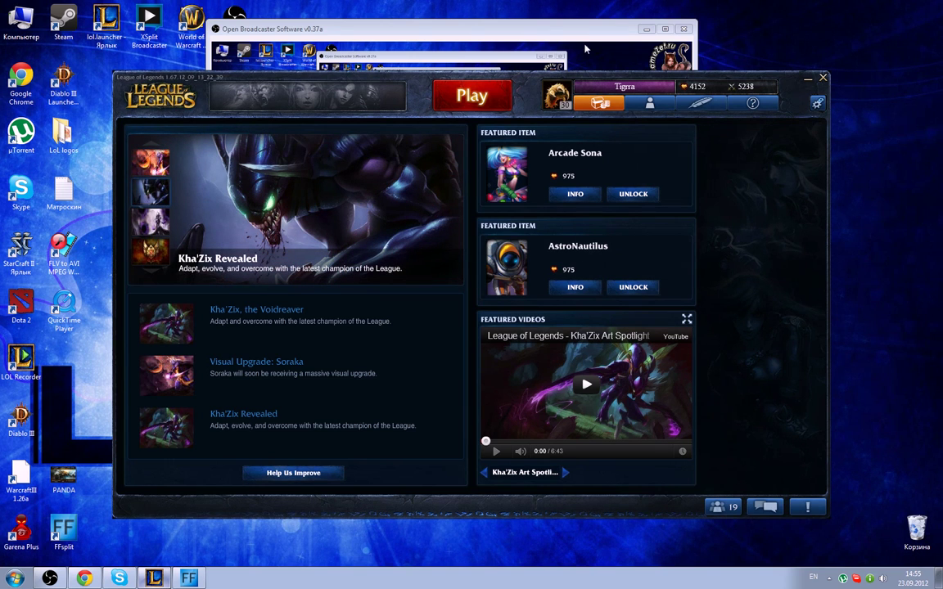
pyautogui.click(553, 39)
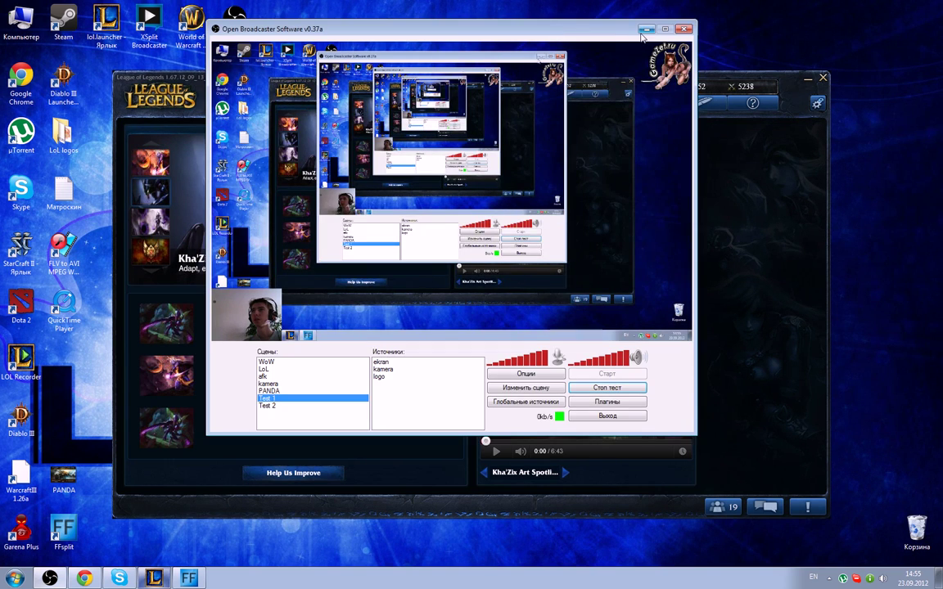
pyautogui.click(745, 218)
pyautogui.click(720, 508)
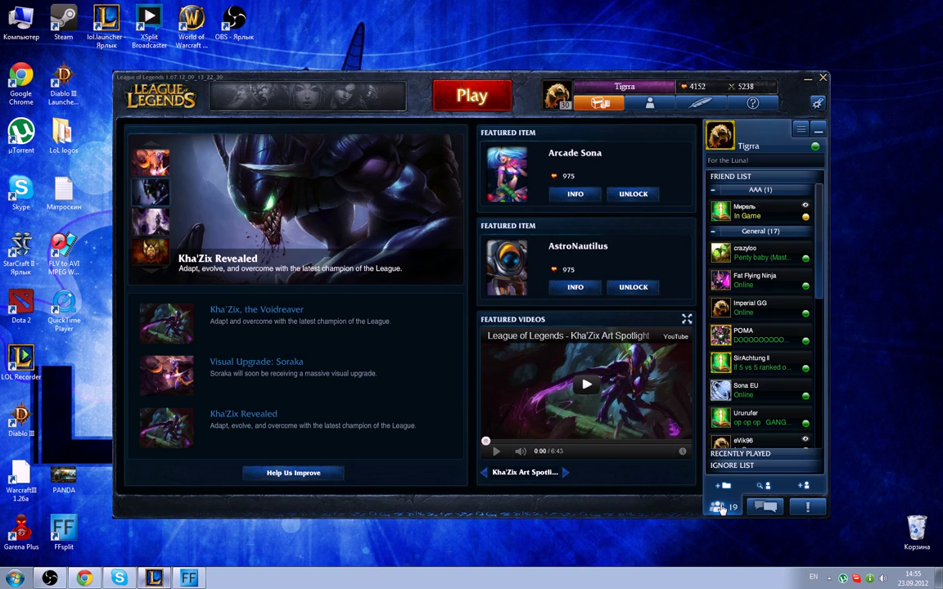
# Create a custom Classic 5v5 game on Summoner's Rift in the League of Legends client.
pyautogui.click(462, 93)
pyautogui.click(485, 173)
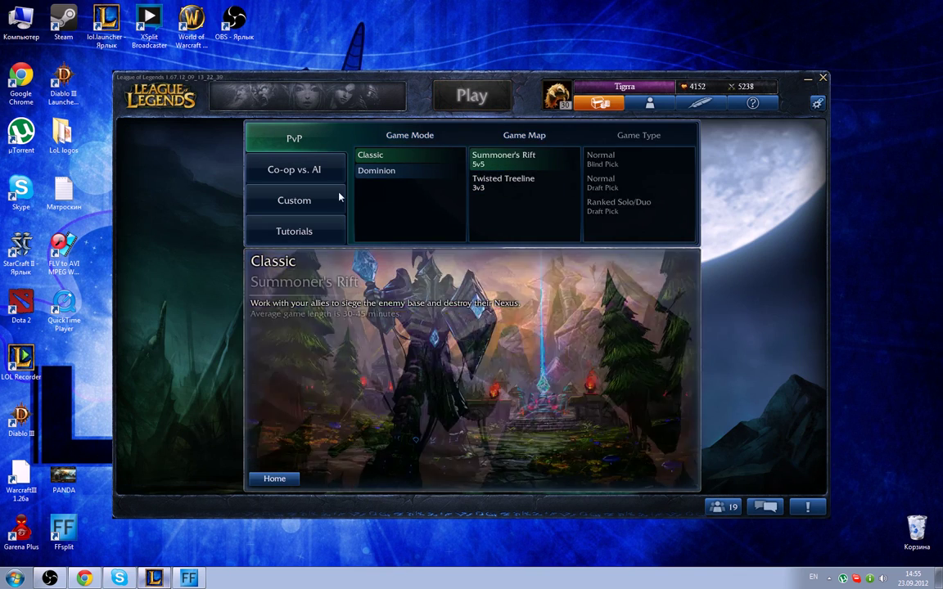
pyautogui.click(294, 201)
pyautogui.click(642, 469)
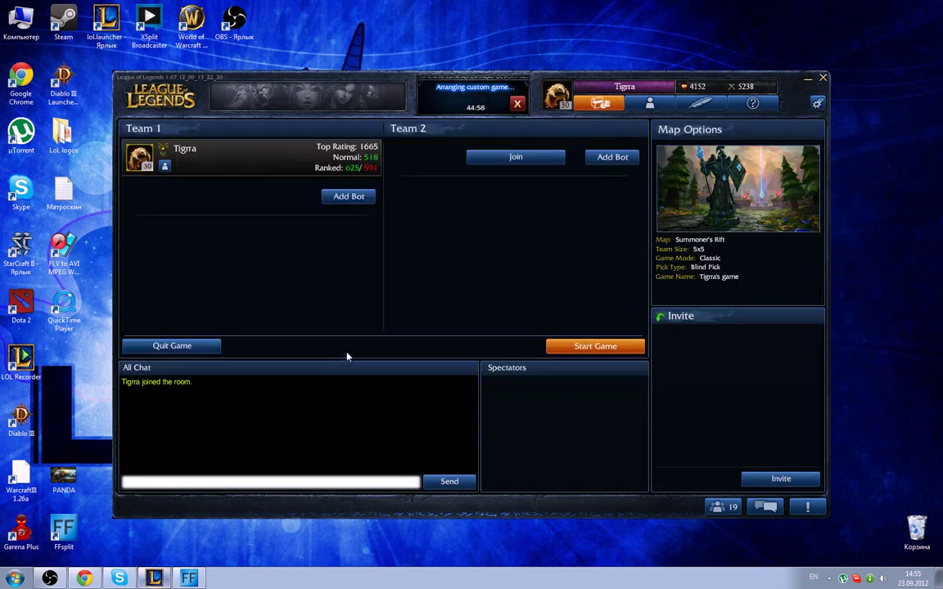
# Start the custom game and lock in Kog'Maw as the champion.
pyautogui.click(595, 346)
pyautogui.click(500, 345)
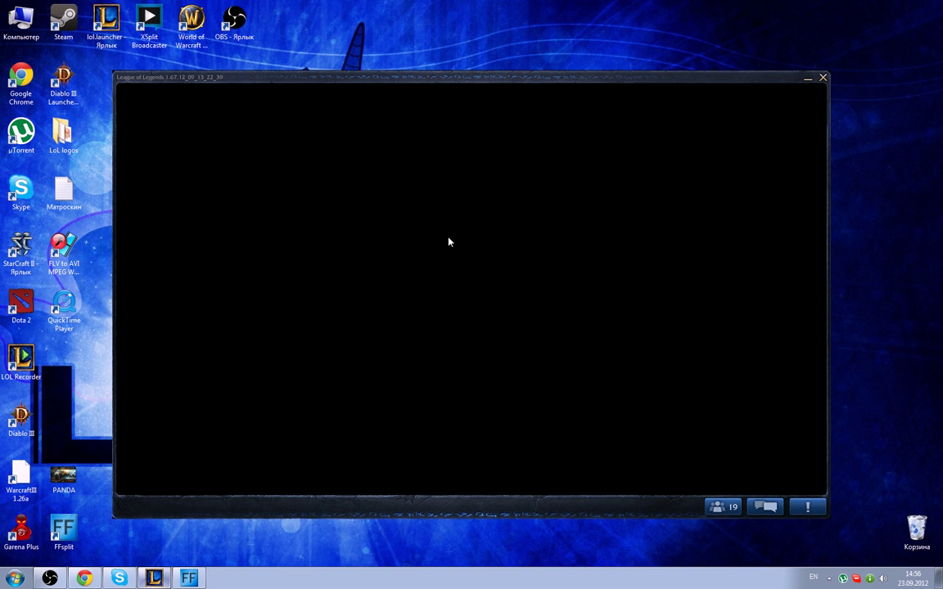
pyautogui.click(605, 353)
pyautogui.click(440, 353)
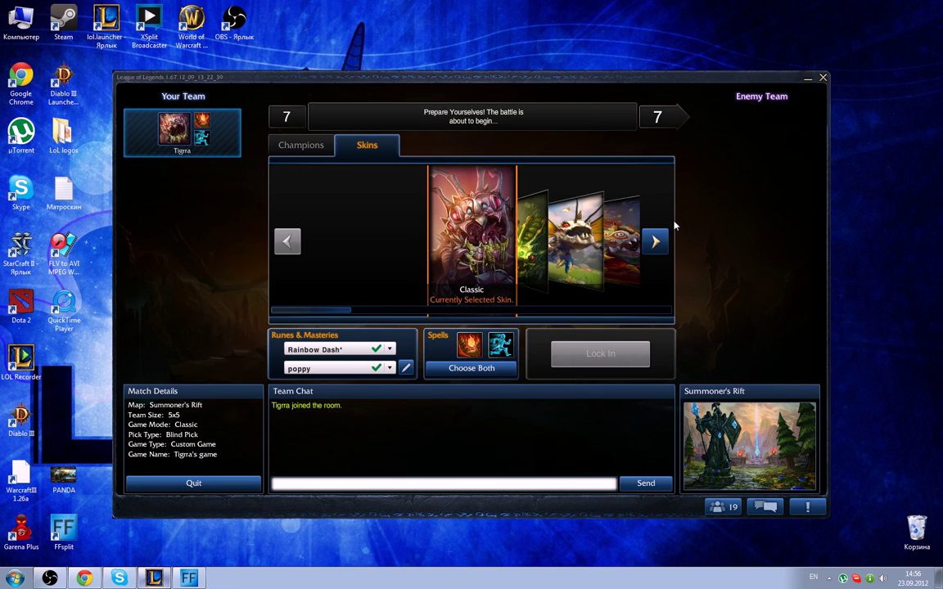
# Browse through Kog'Maw's skins up to Deep Sea Kog'Maw and return to the Classic skin.
pyautogui.click(661, 237)
pyautogui.click(662, 238)
pyautogui.click(661, 238)
pyautogui.click(665, 237)
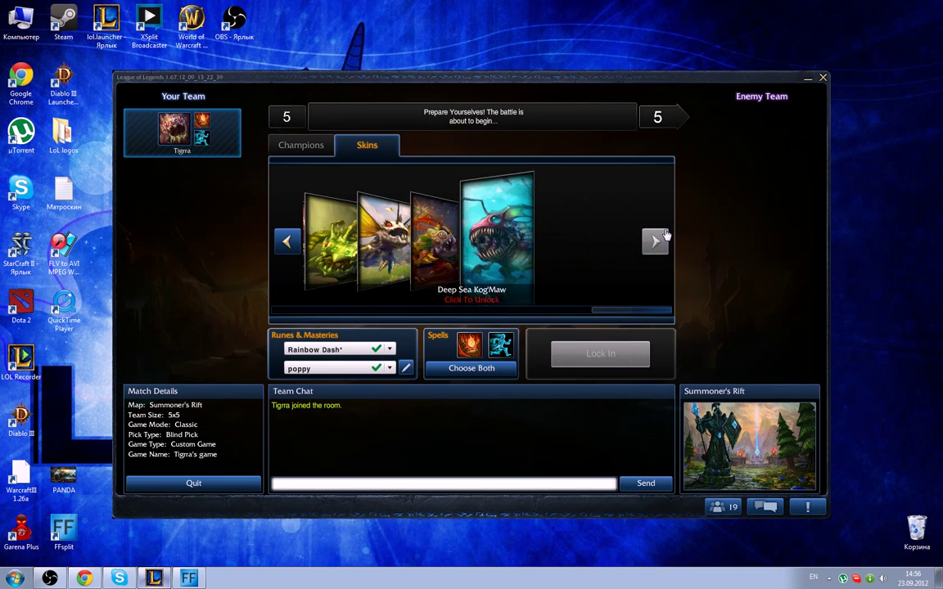
pyautogui.click(287, 245)
pyautogui.click(287, 247)
pyautogui.click(288, 249)
pyautogui.click(288, 252)
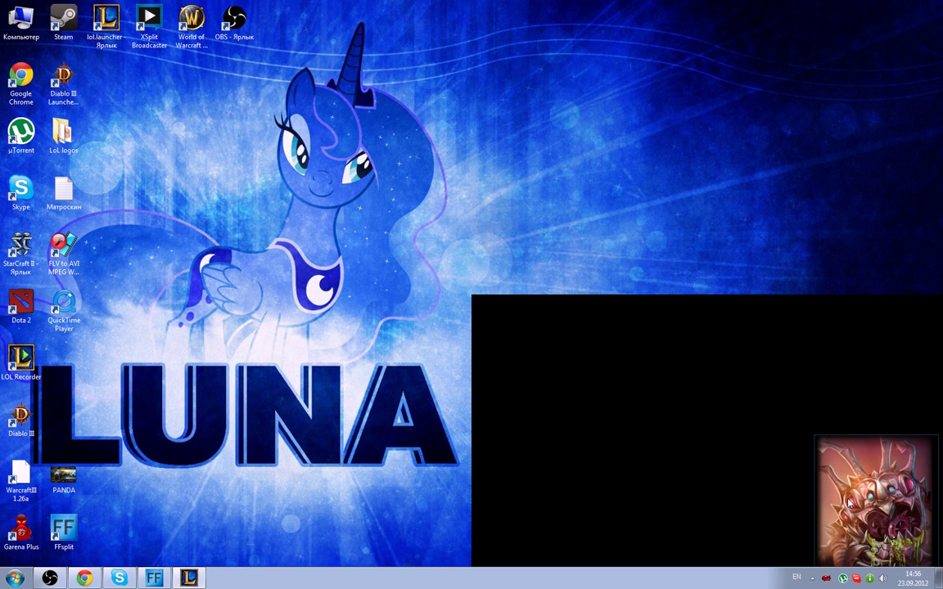
# Switch to the FFsplit window and move it away from the corner of the desktop.
pyautogui.click(155, 578)
pyautogui.click(156, 579)
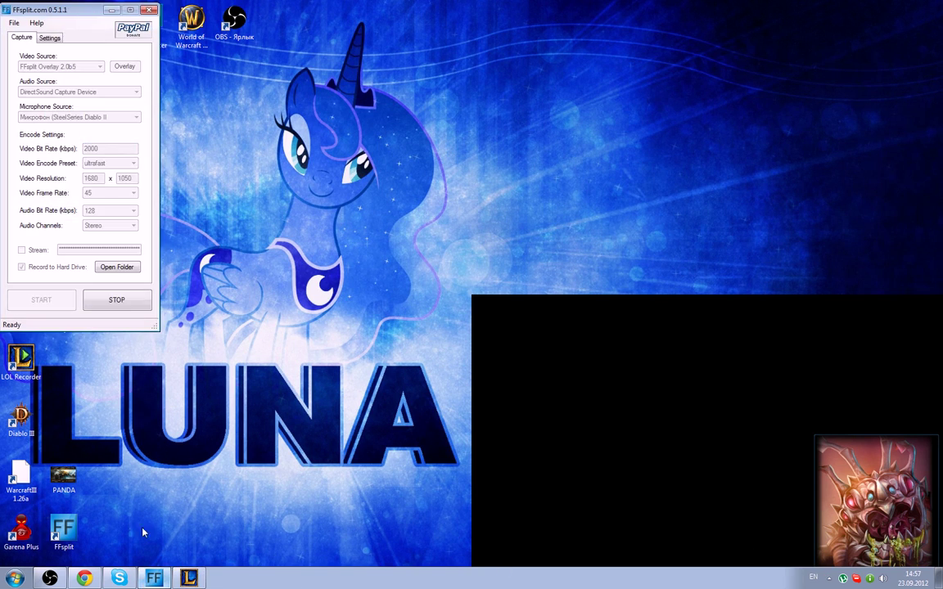
pyautogui.moveTo(57, 10); pyautogui.dragTo(123, 27)
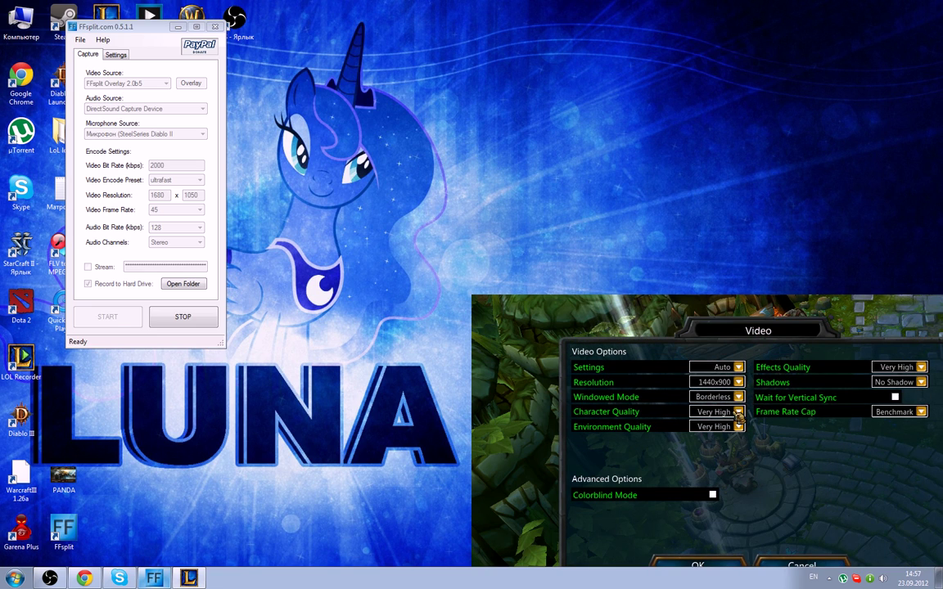
# Set the game's window mode to Windowed in its video options and apply the change.
pyautogui.click(724, 397)
pyautogui.click(728, 420)
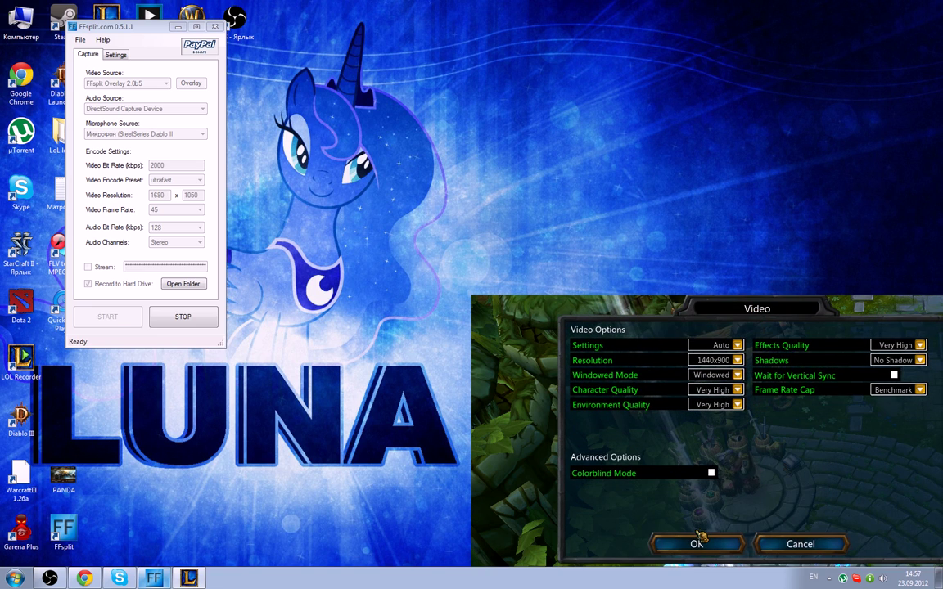
pyautogui.click(696, 547)
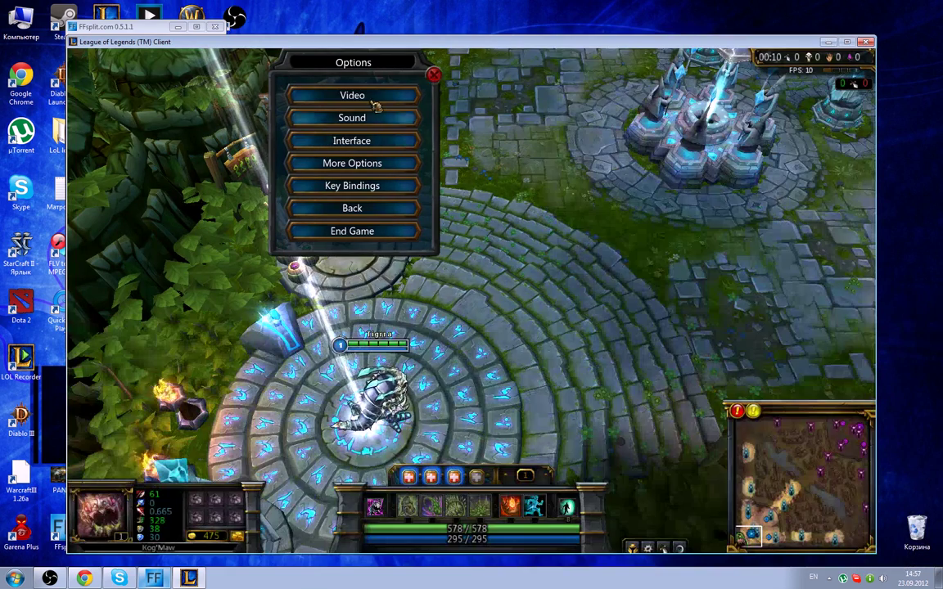
# Reopen the game's video options and set the window mode to Borderless.
pyautogui.click(351, 95)
pyautogui.click(309, 129)
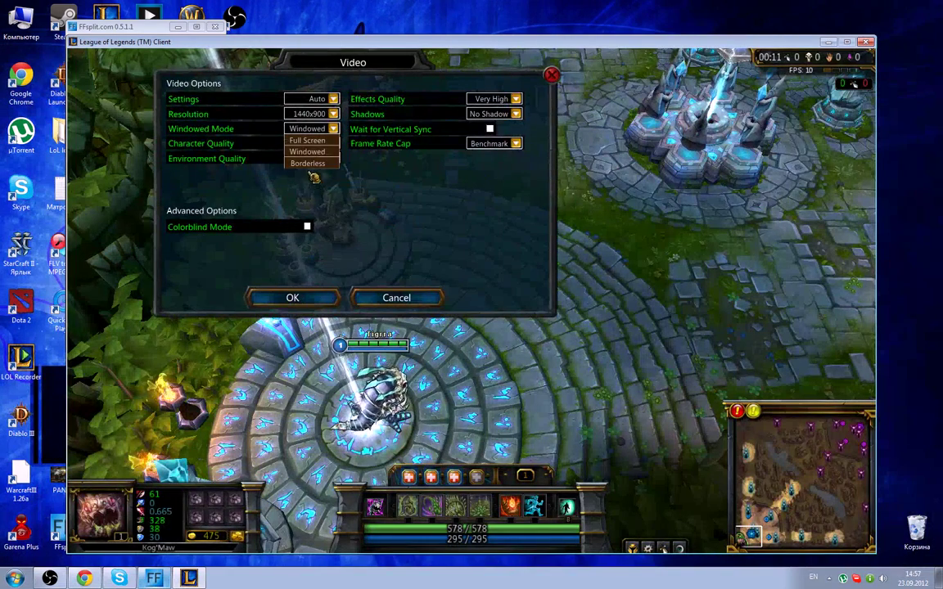
pyautogui.click(307, 163)
pyautogui.click(294, 297)
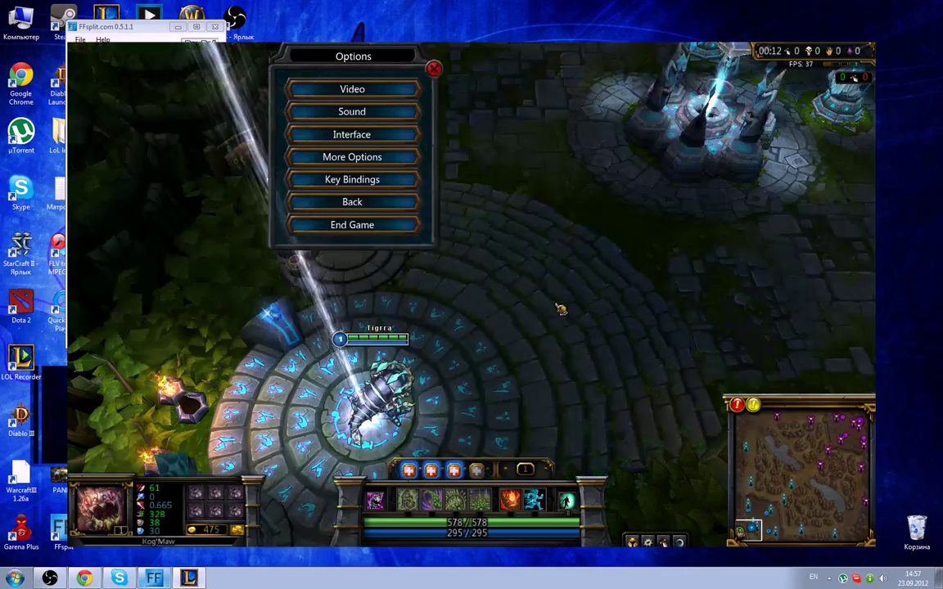
# Close the game options, minimize the FFsplit window, and move the champion around the base.
pyautogui.press('Escape')
pyautogui.rightClick(557, 293)
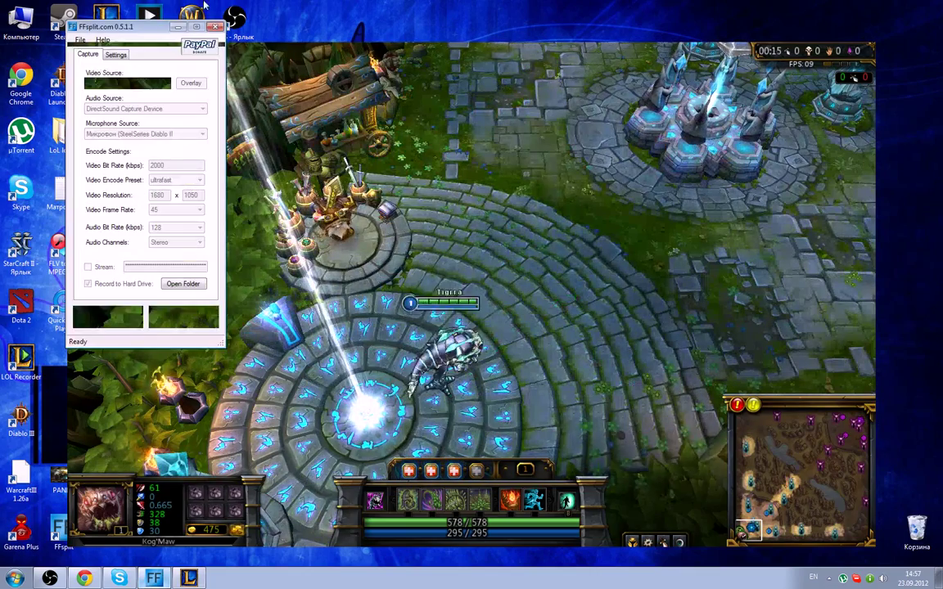
pyautogui.click(178, 28)
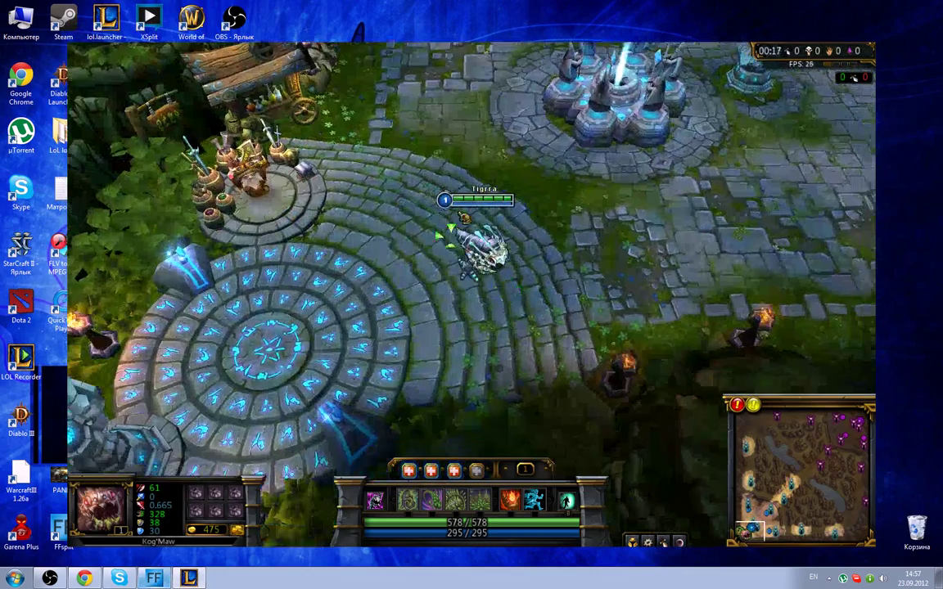
pyautogui.rightClick(439, 284)
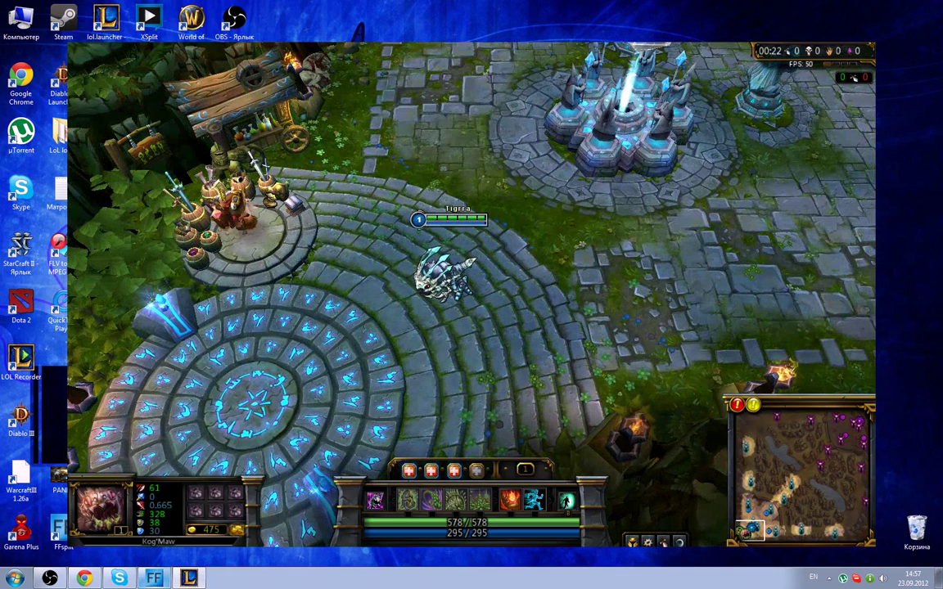
# Examine the game's video options, including the window mode and resolution, and close them without changes.
pyautogui.press('Escape')
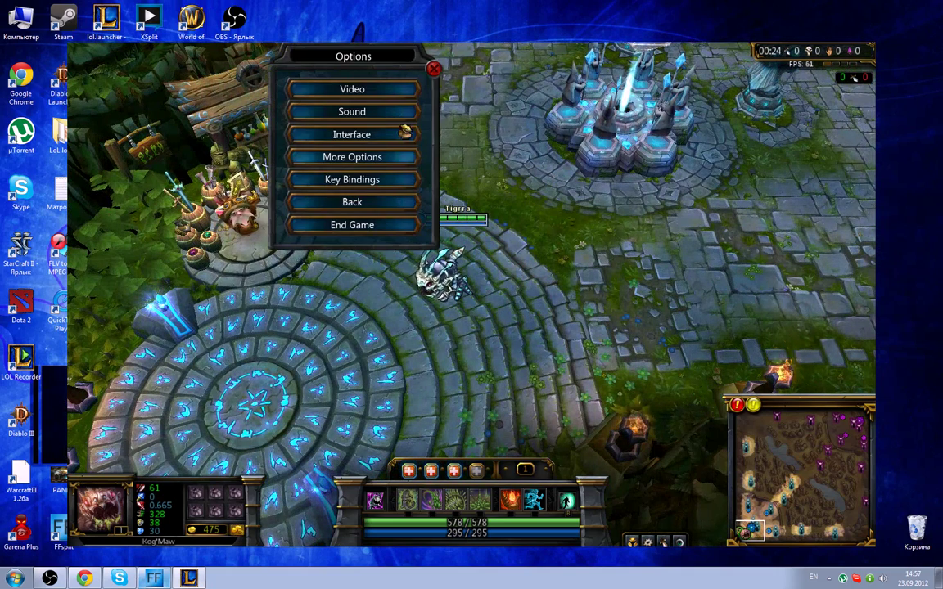
pyautogui.click(391, 202)
pyautogui.press('Escape')
pyautogui.click(369, 89)
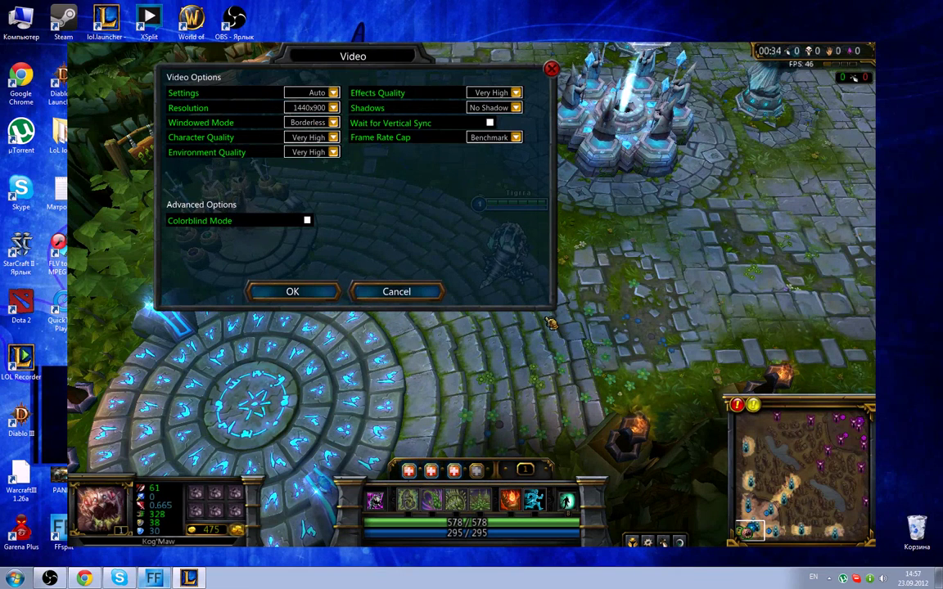
pyautogui.press('Escape')
# Switch to Open Broadcaster Software and add a software capture source named 123 to the Test 2 scene.
pyautogui.hotkey('alt', 'Tab')
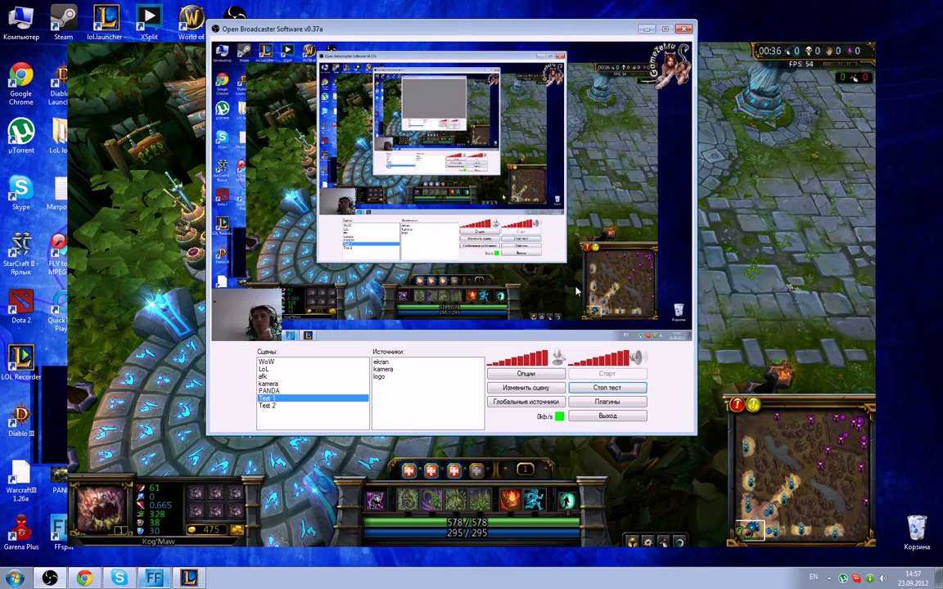
pyautogui.click(275, 406)
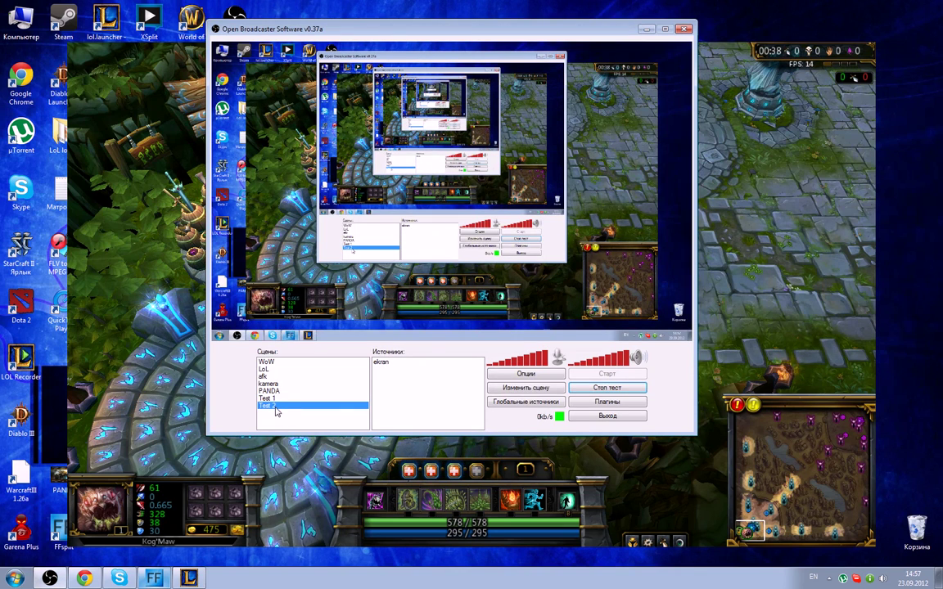
pyautogui.click(381, 362)
pyautogui.rightClick(393, 375)
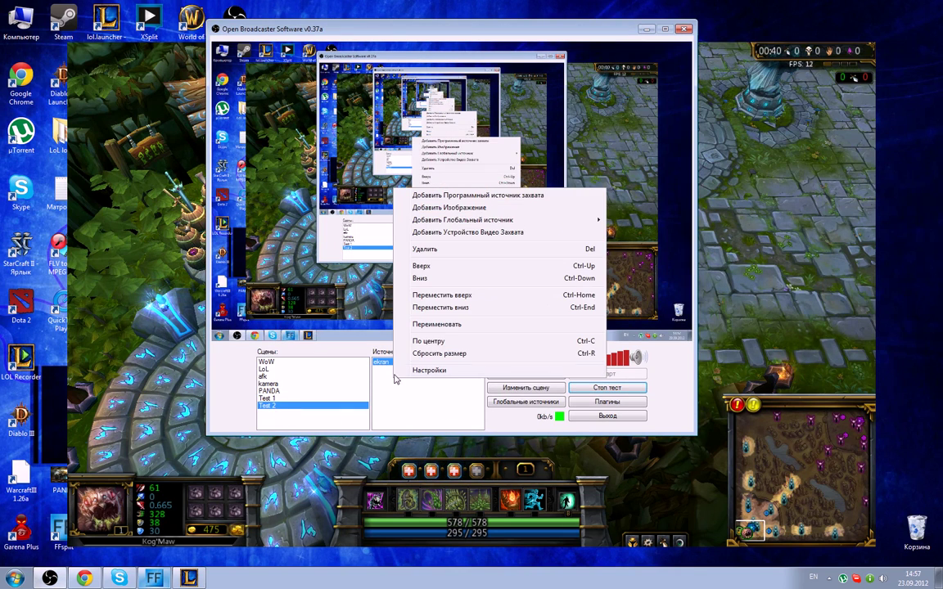
pyautogui.click(395, 420)
pyautogui.rightClick(397, 393)
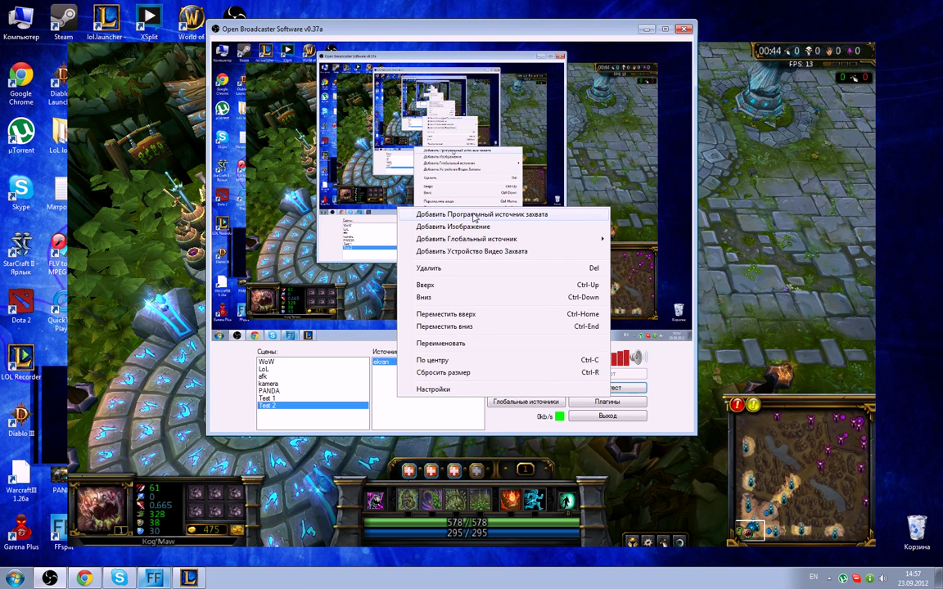
pyautogui.click(474, 215)
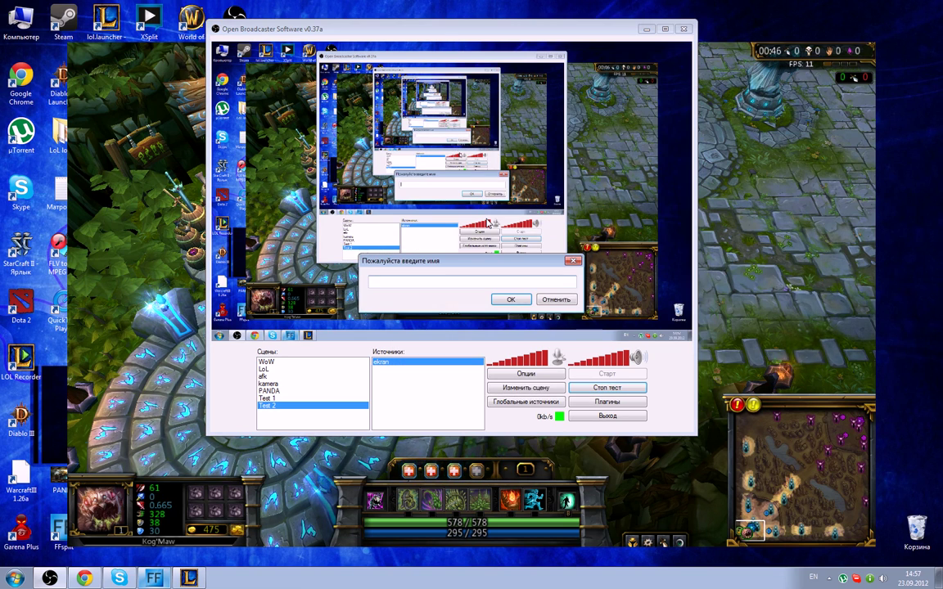
pyautogui.click(510, 299)
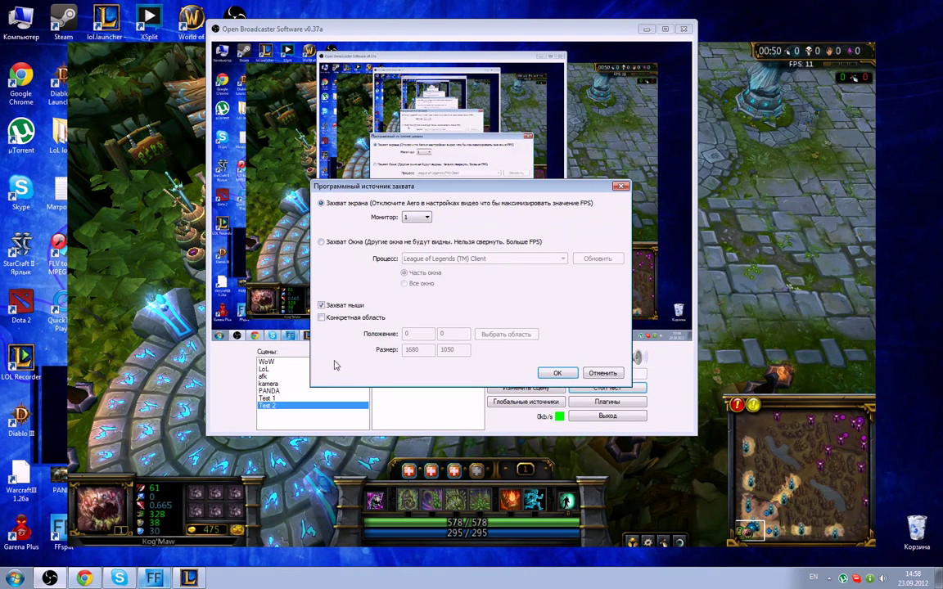
# Limit the new source's screen capture to the borderless game's area, at position 119, 74 and size 1441 × 903.
pyautogui.click(322, 319)
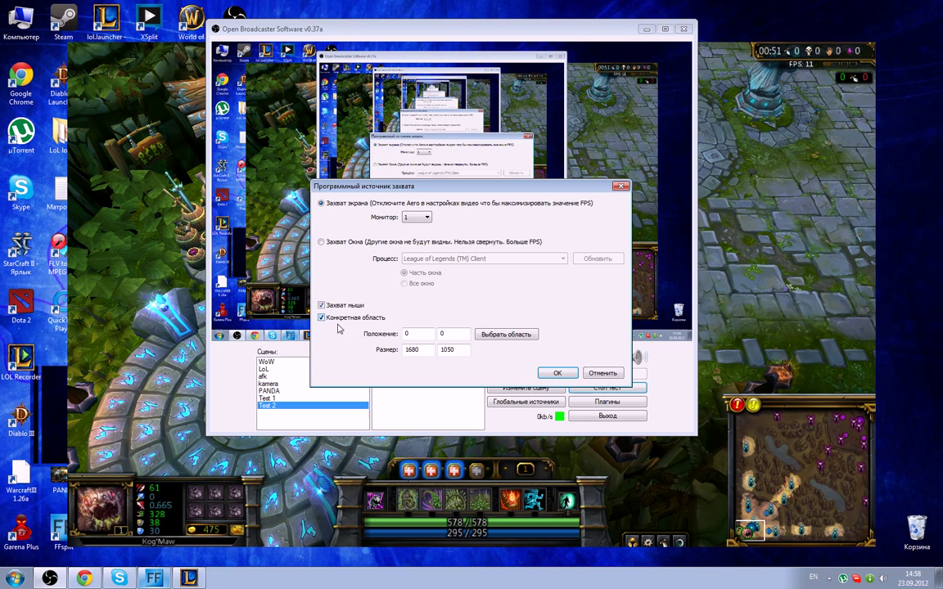
pyautogui.click(506, 334)
pyautogui.moveTo(2, 2); pyautogui.dragTo(143, 174)
pyautogui.moveTo(148, 113)
pyautogui.mouseDown()
pyautogui.moveTo(135, 99)
pyautogui.moveTo(139, 109)
pyautogui.mouseUp()
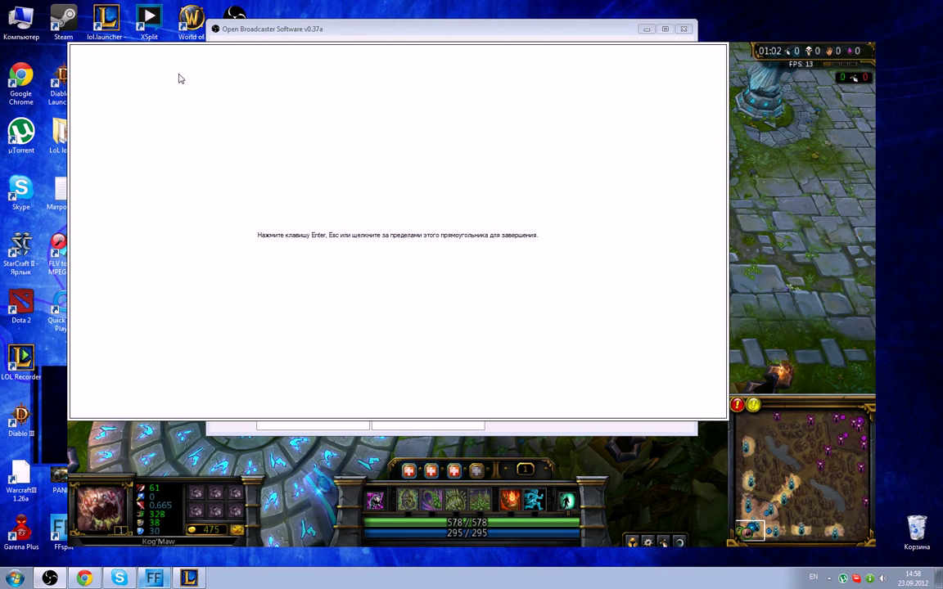
pyautogui.moveTo(727, 418); pyautogui.dragTo(873, 546)
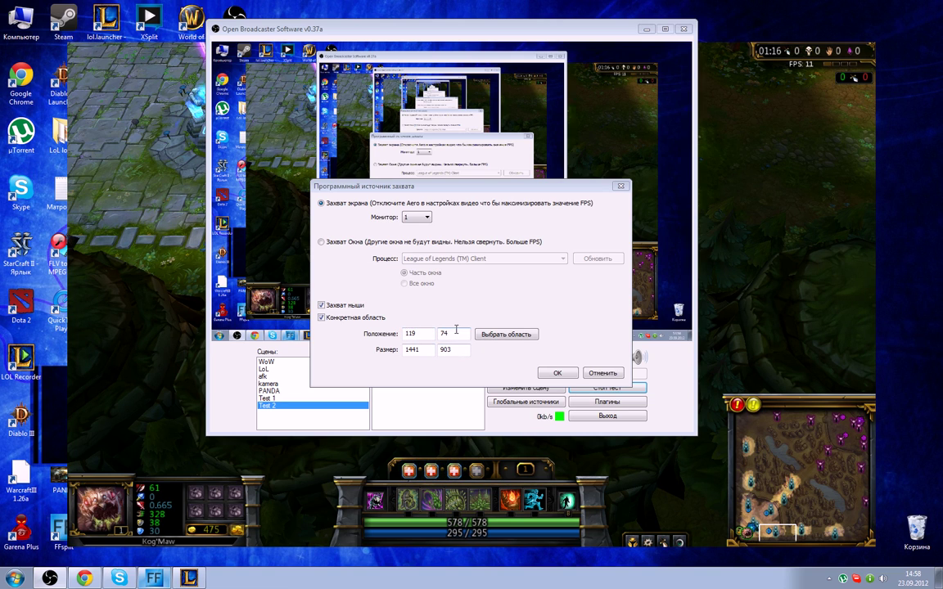
pyautogui.click(556, 372)
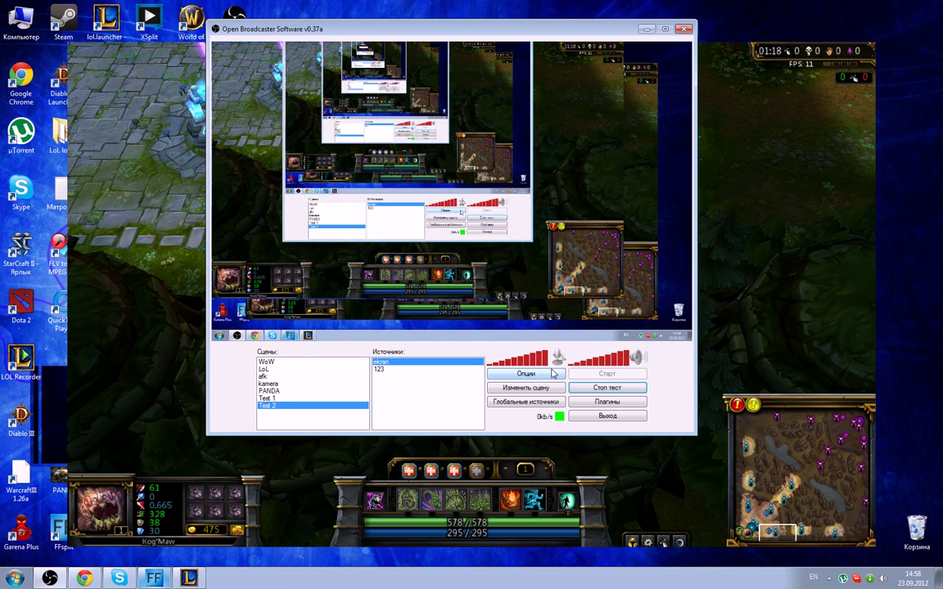